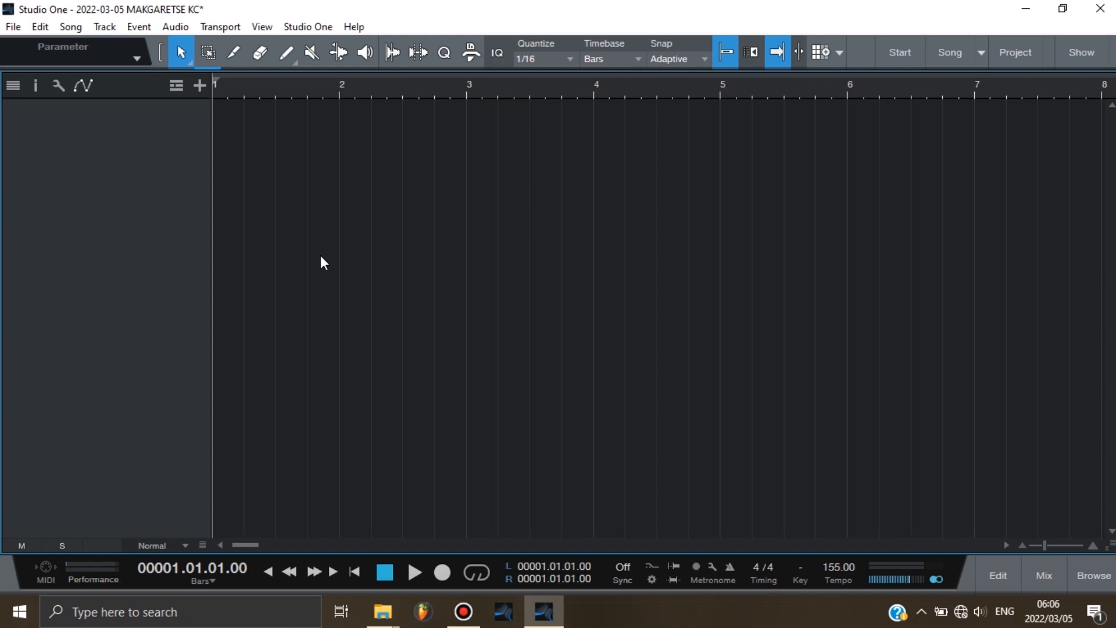
- Add a single mono audio track with automatic coloring turned off
{"action": "right_click", "coordinate": [123, 181]}
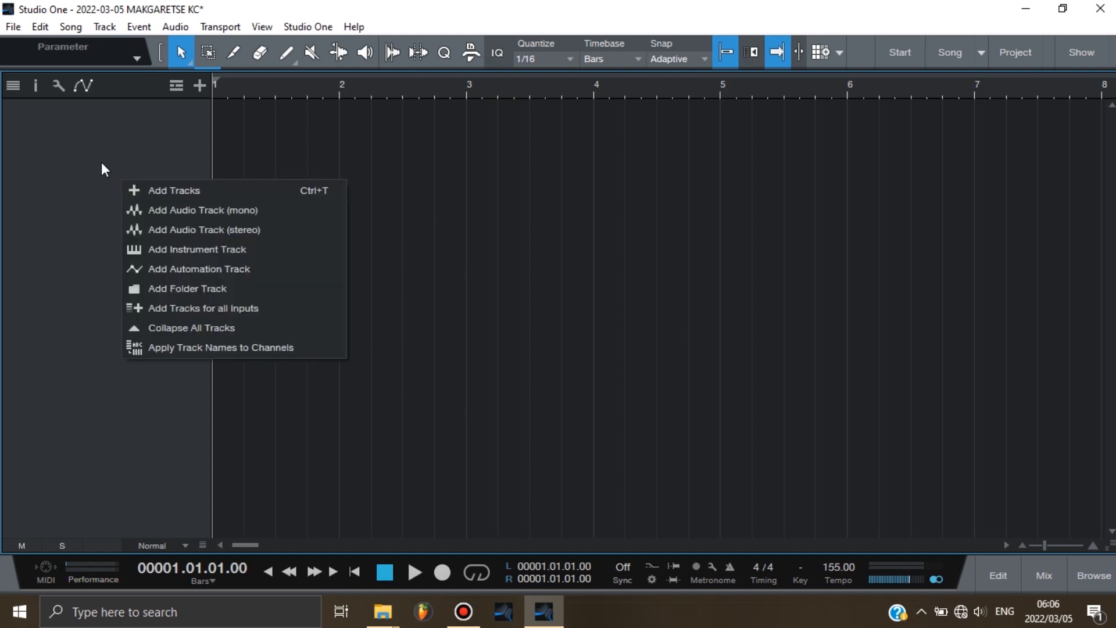
{"action": "left_click", "coordinate": [179, 194]}
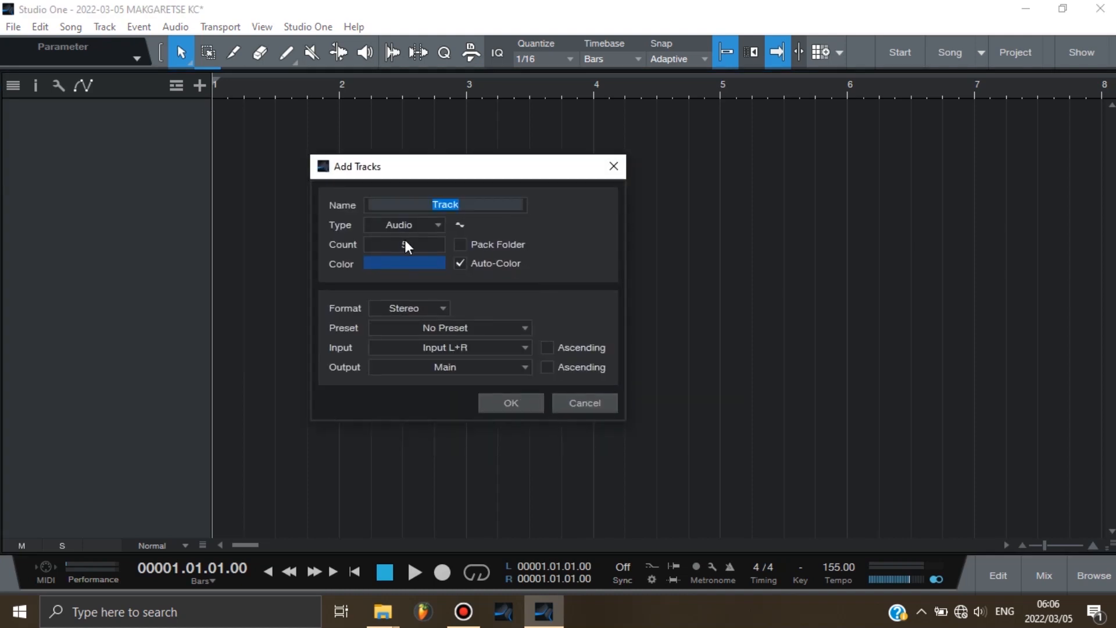
{"action": "left_click", "coordinate": [404, 243]}
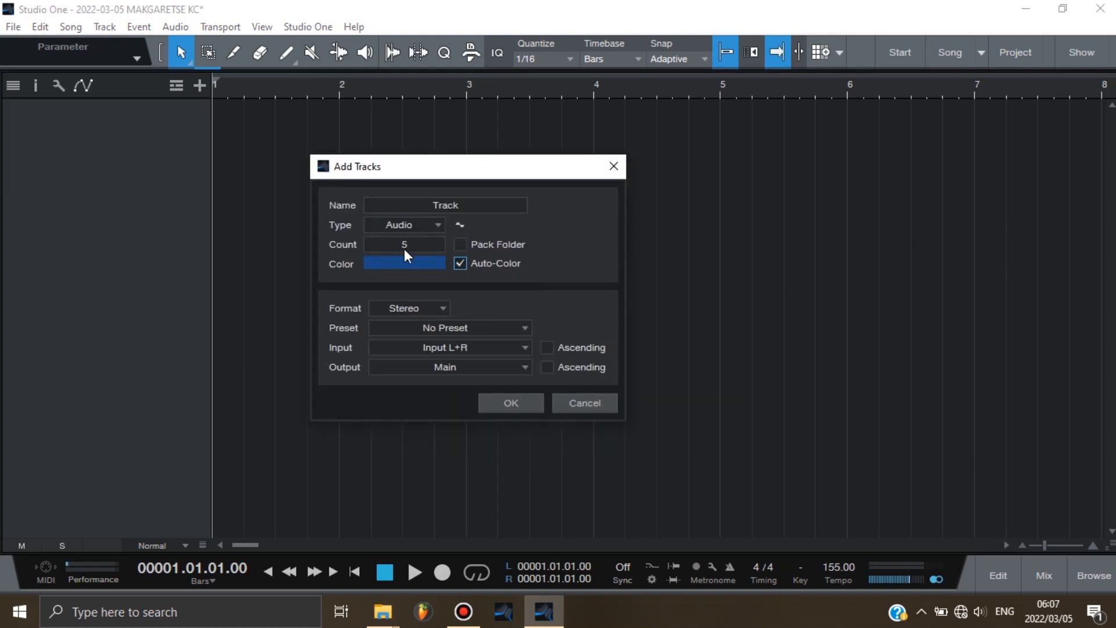
{"action": "left_click", "coordinate": [461, 266]}
{"action": "left_click_drag", "start_coordinate": [401, 253], "coordinate": [401, 264]}
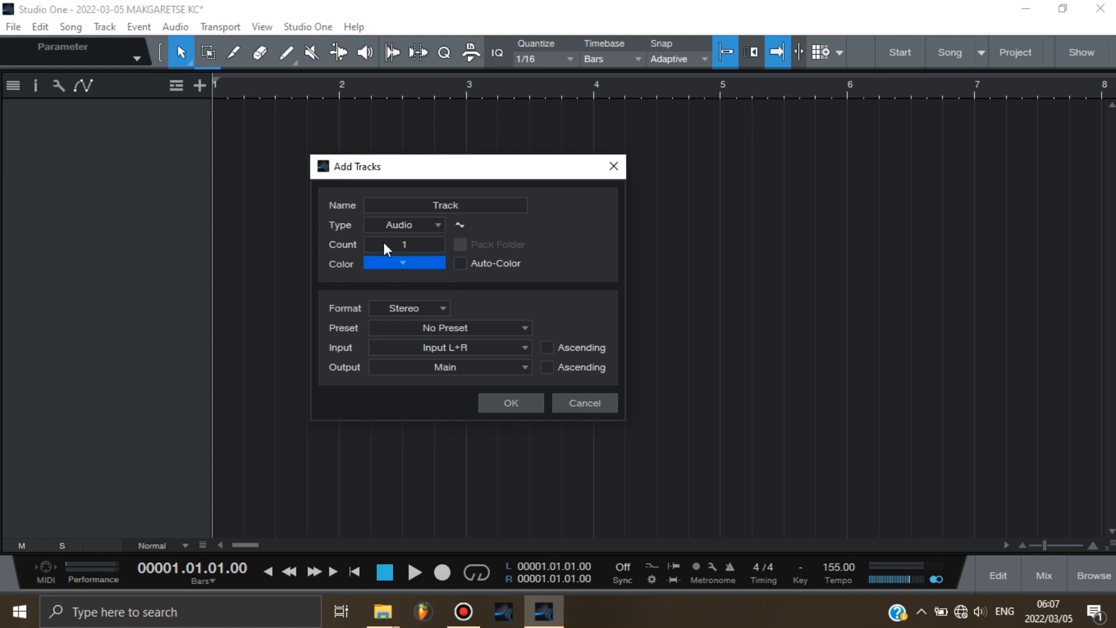
{"action": "left_click", "coordinate": [428, 308]}
{"action": "left_click", "coordinate": [420, 324]}
{"action": "left_click", "coordinate": [497, 403]}
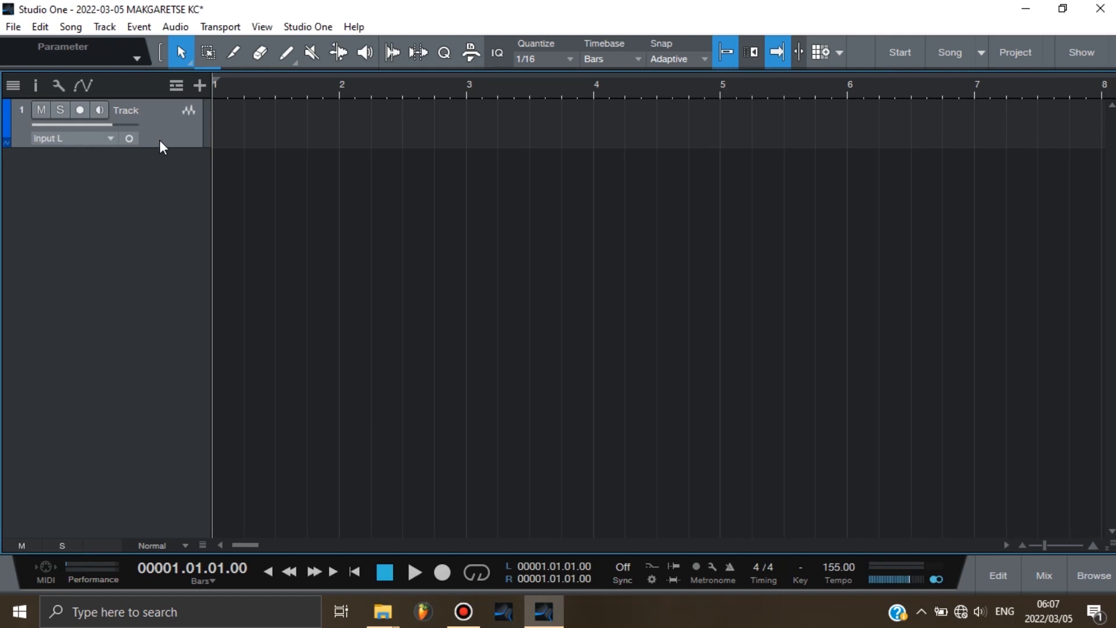
- Add five stereo audio tracks below the mono track
{"action": "right_click", "coordinate": [76, 199]}
{"action": "left_click", "coordinate": [110, 211]}
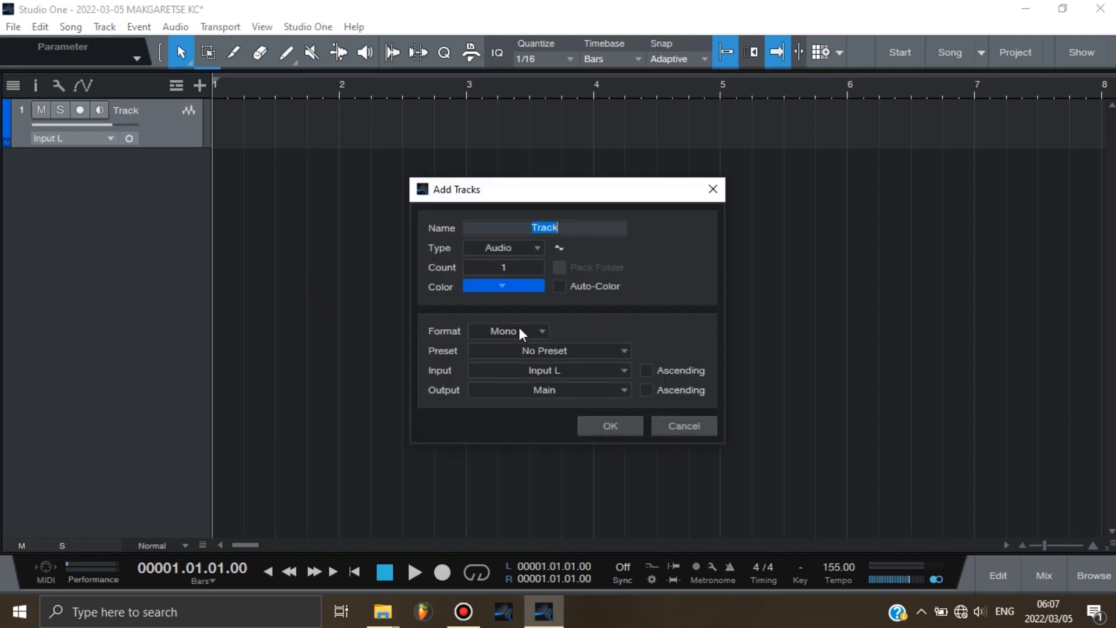
{"action": "left_click", "coordinate": [518, 330]}
{"action": "left_click", "coordinate": [515, 362]}
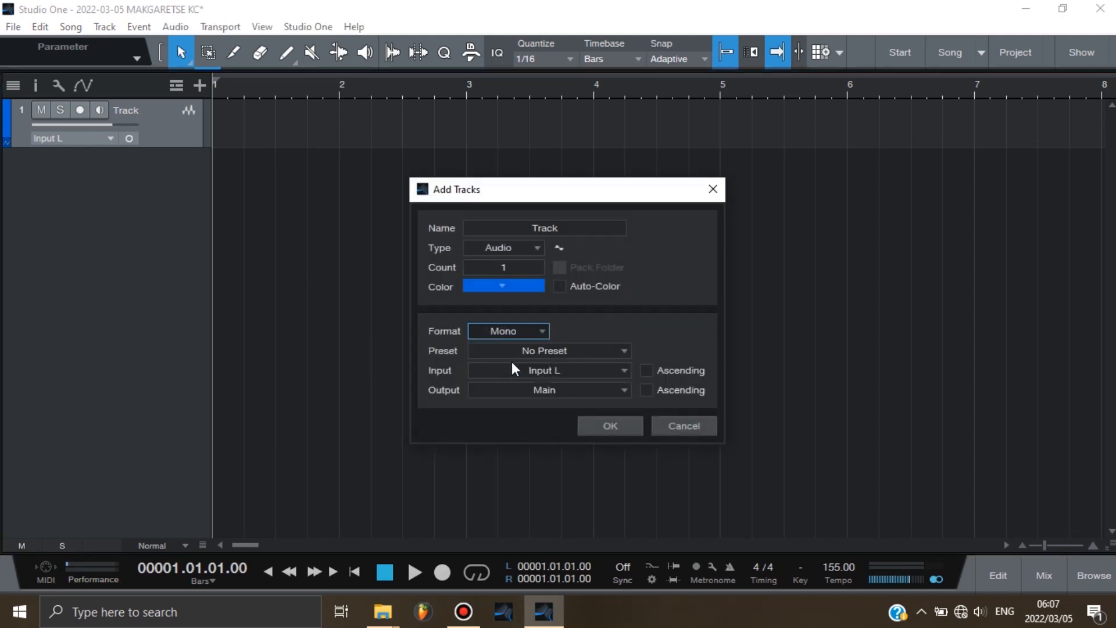
{"action": "mouse_move", "coordinate": [501, 263]}
{"action": "left_mouse_down"}
{"action": "mouse_move", "coordinate": [504, 247]}
{"action": "mouse_move", "coordinate": [506, 274]}
{"action": "mouse_move", "coordinate": [515, 258]}
{"action": "left_mouse_up"}
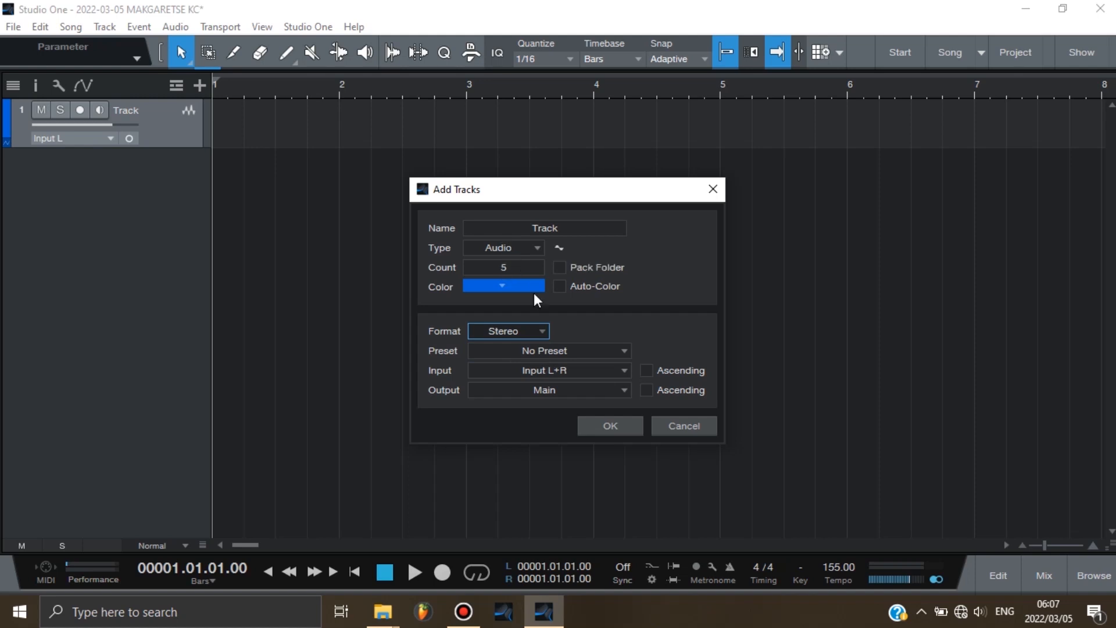
{"action": "left_click", "coordinate": [617, 423]}
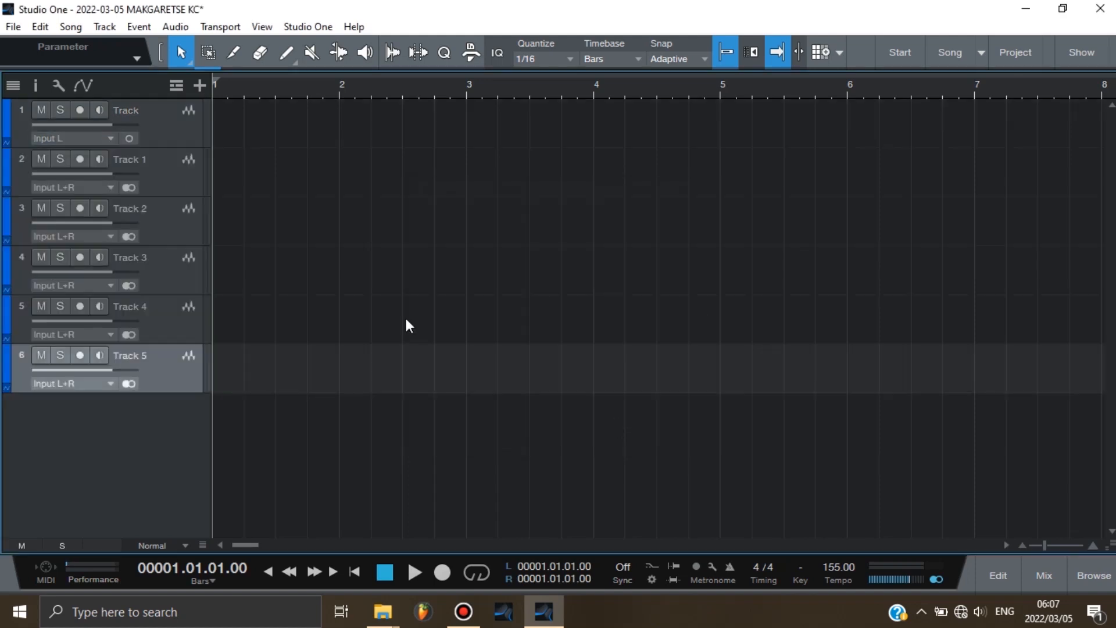
- Move Track 1 above the mono track and color it pink
{"action": "left_click_drag", "start_coordinate": [157, 177], "coordinate": [156, 108]}
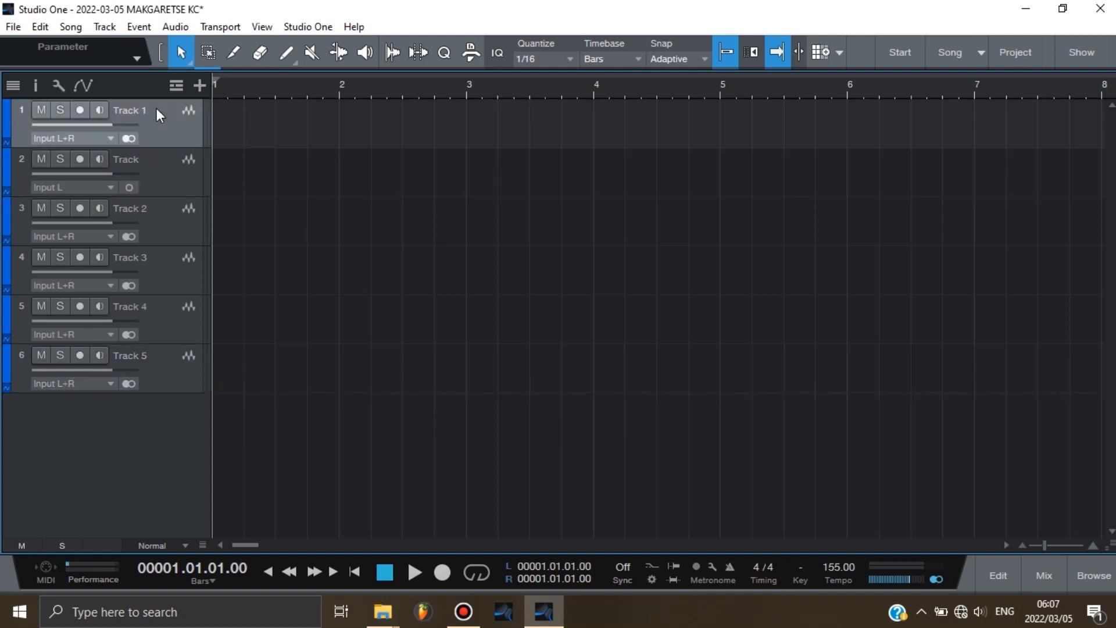
{"action": "left_click", "coordinate": [8, 113]}
{"action": "left_click", "coordinate": [239, 125]}
- Rename the pink stereo track as Beat
{"action": "right_click", "coordinate": [138, 110]}
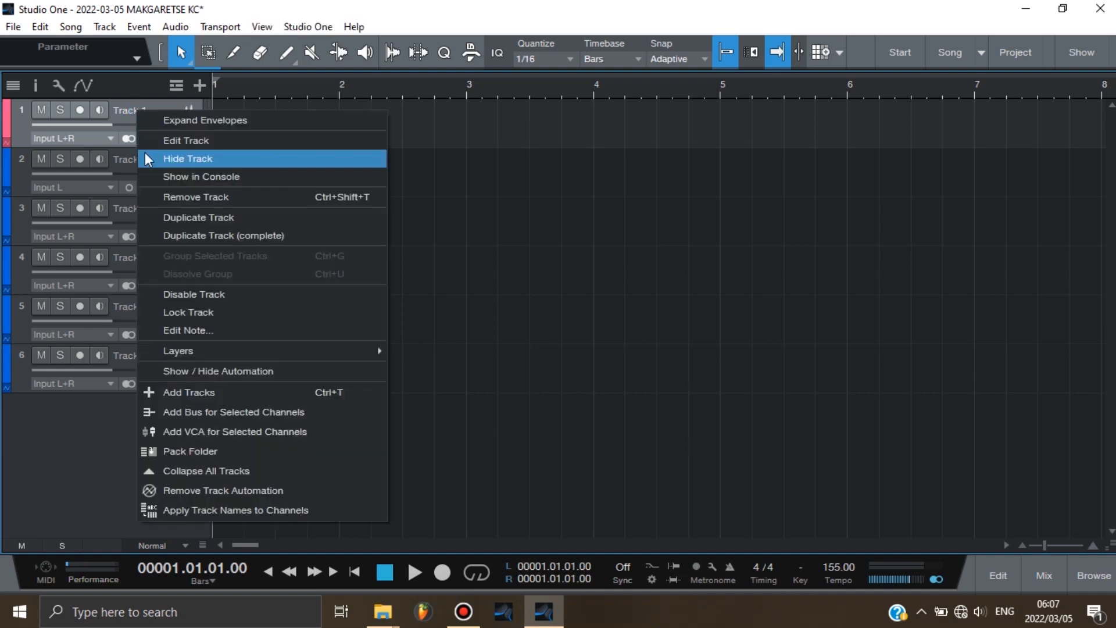
{"action": "key", "text": "Escape"}
{"action": "double_click", "coordinate": [134, 110]}
{"action": "key", "text": "BackSpace"}
{"action": "type", "text": "Beat"}
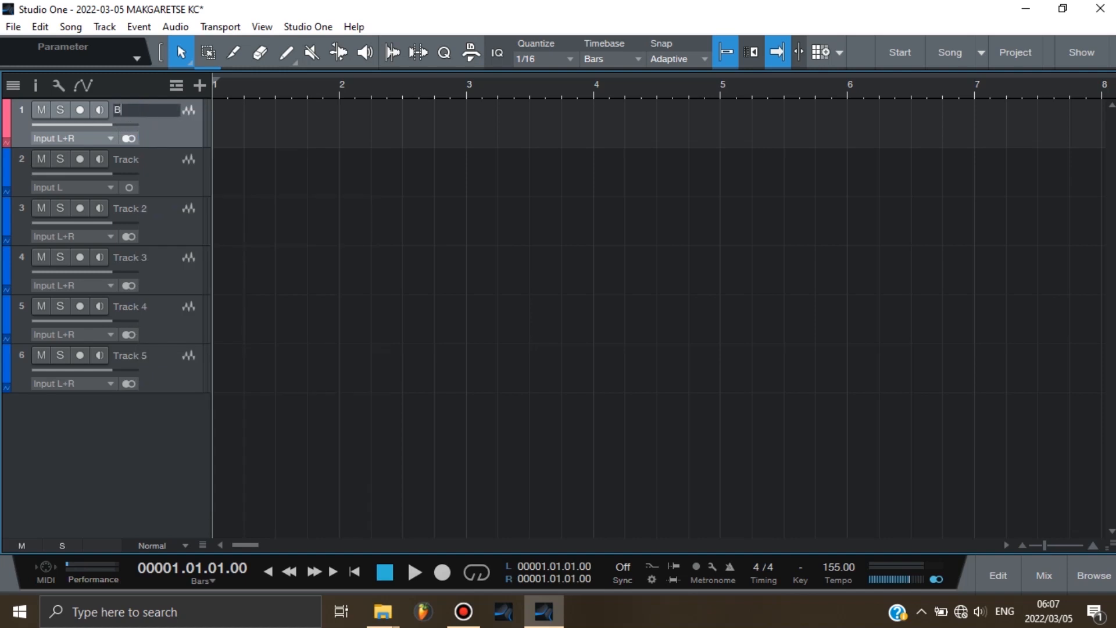
{"action": "key", "text": "Return"}
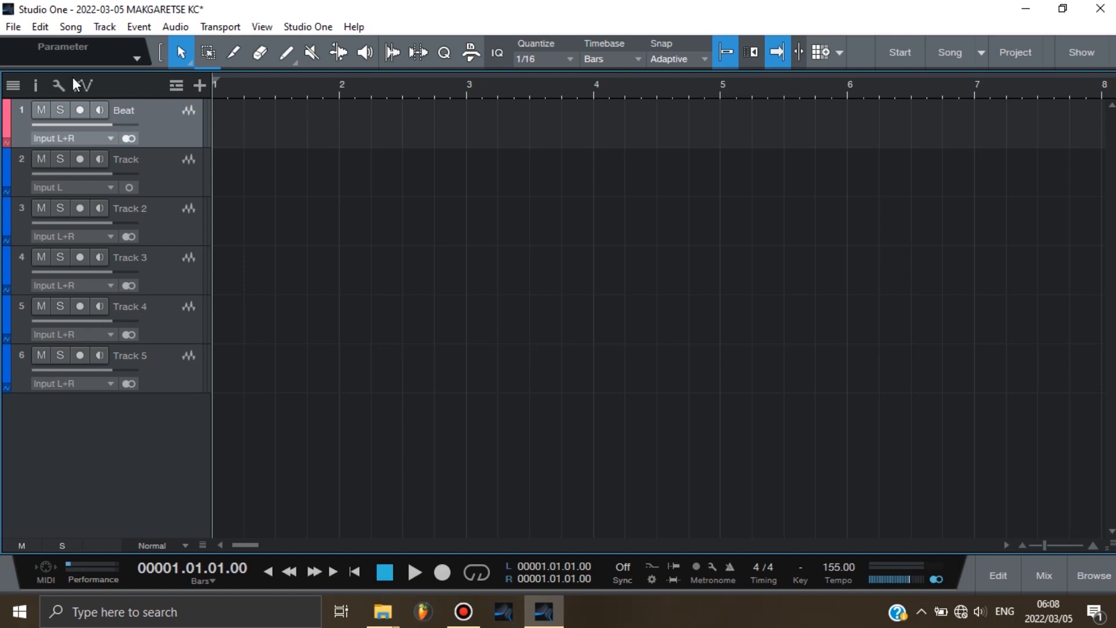
- Rename the mono track as Recording and color it golden yellow
{"action": "double_click", "coordinate": [132, 162]}
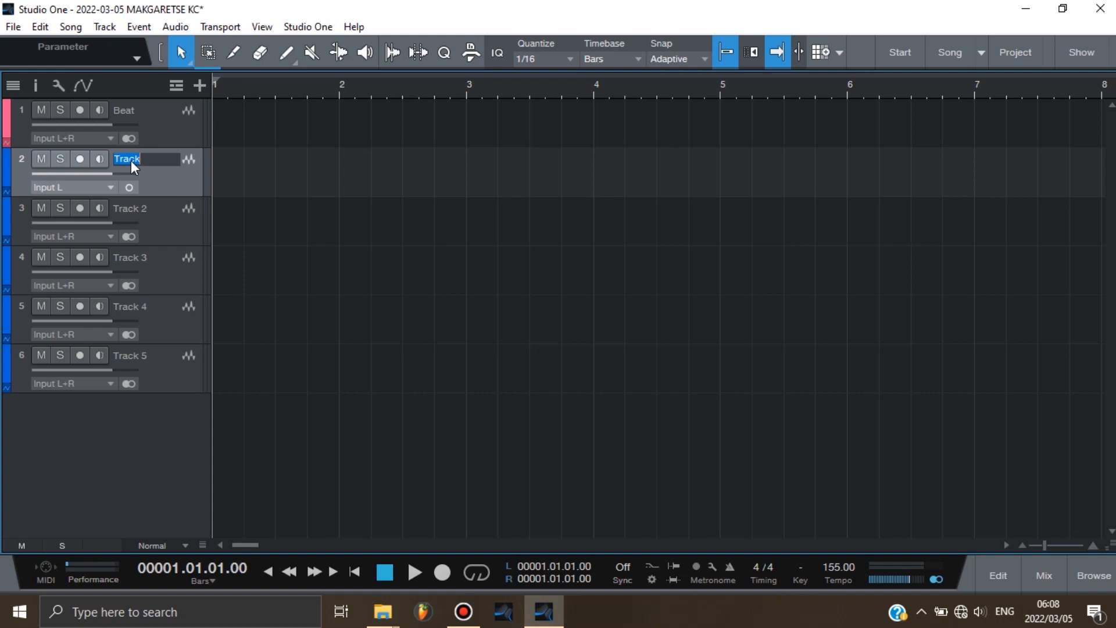
{"action": "type", "text": "Recording"}
{"action": "key", "text": "Return"}
{"action": "left_click", "coordinate": [7, 174]}
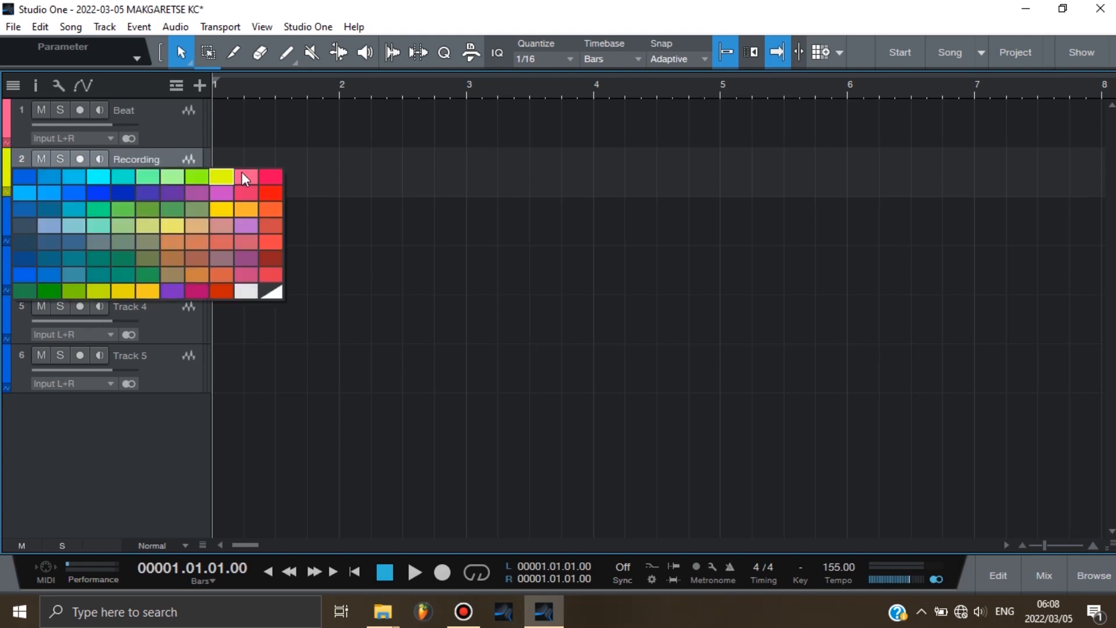
{"action": "left_click", "coordinate": [224, 212]}
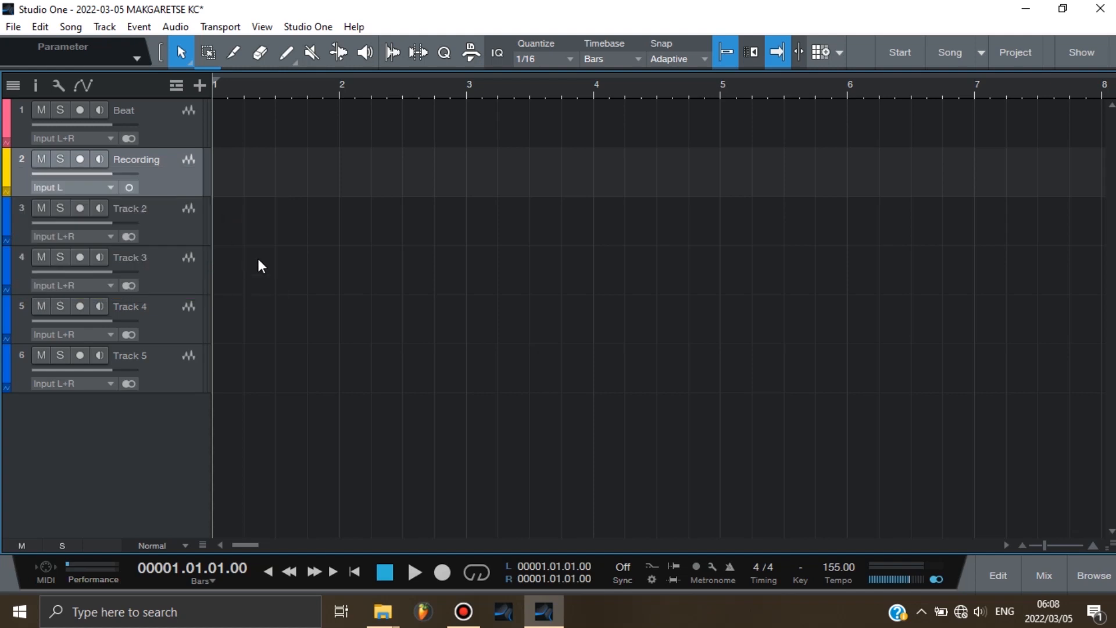
{"action": "left_click", "coordinate": [174, 231]}
{"action": "left_click", "coordinate": [169, 272]}
{"action": "left_click", "coordinate": [170, 325]}
{"action": "left_click", "coordinate": [170, 357]}
{"action": "left_click", "coordinate": [163, 228]}
{"action": "left_click", "coordinate": [163, 285]}
{"action": "left_click", "coordinate": [166, 326]}
{"action": "left_click", "coordinate": [168, 355]}
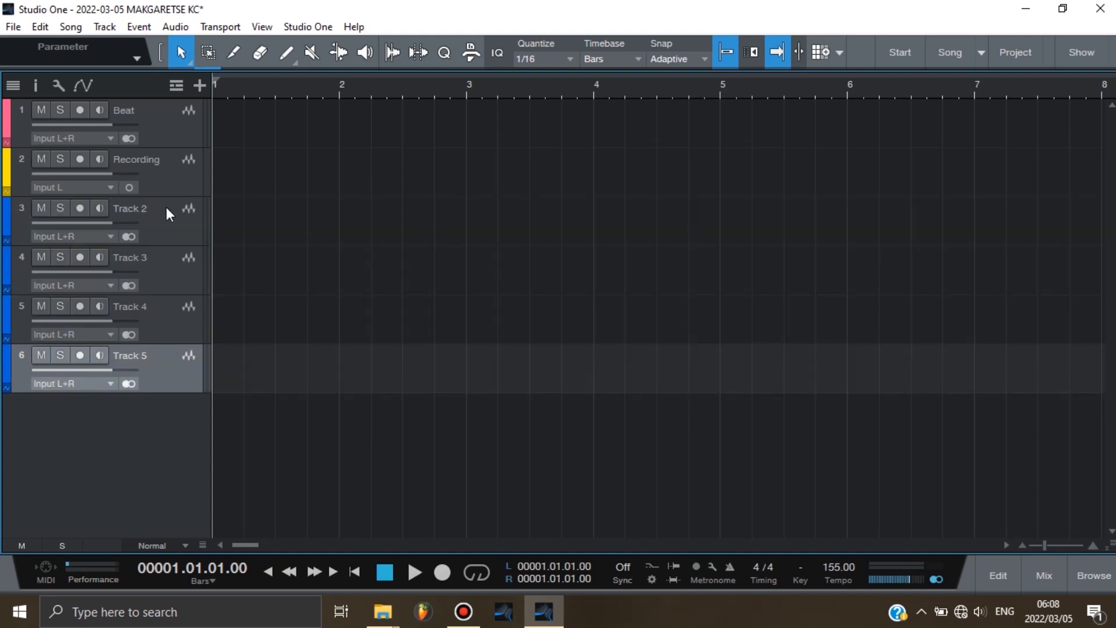
- Show the track inspector and lower the song tempo to 123.00
{"action": "left_click", "coordinate": [41, 92]}
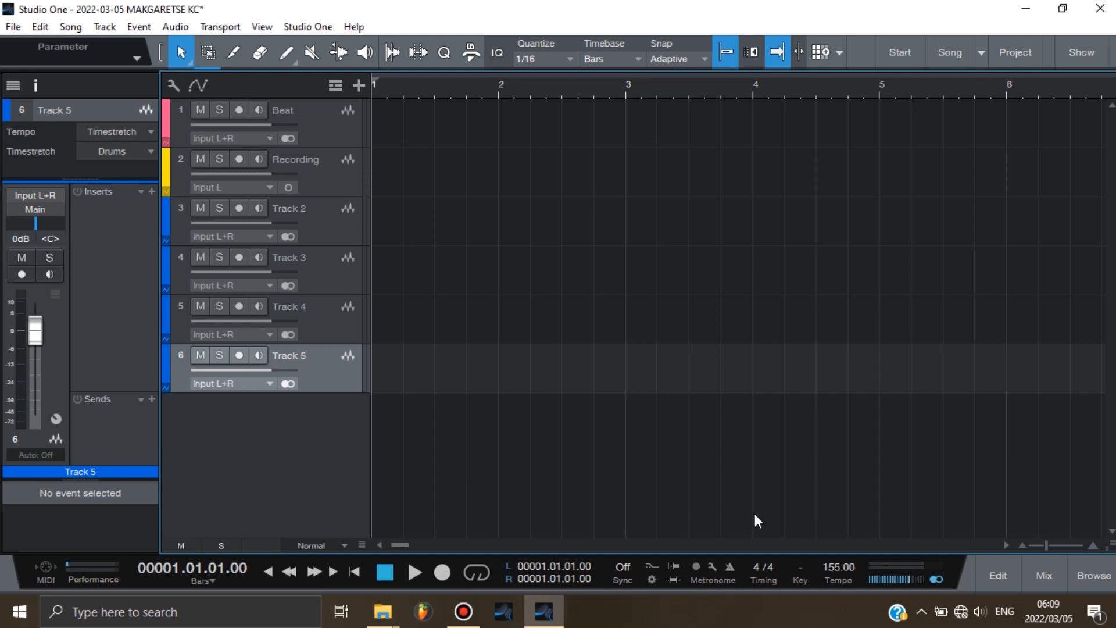
{"action": "scroll", "coordinate": [841, 568], "scroll_direction": "down", "scroll_amount": 19}
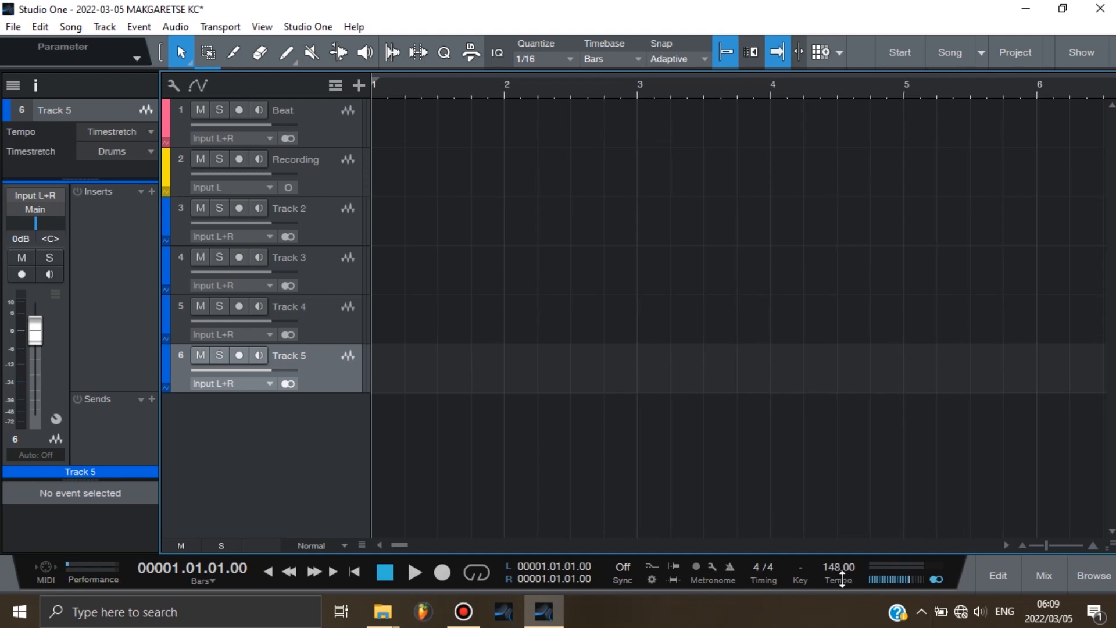
{"action": "scroll", "coordinate": [837, 573], "scroll_direction": "down", "scroll_amount": 4}
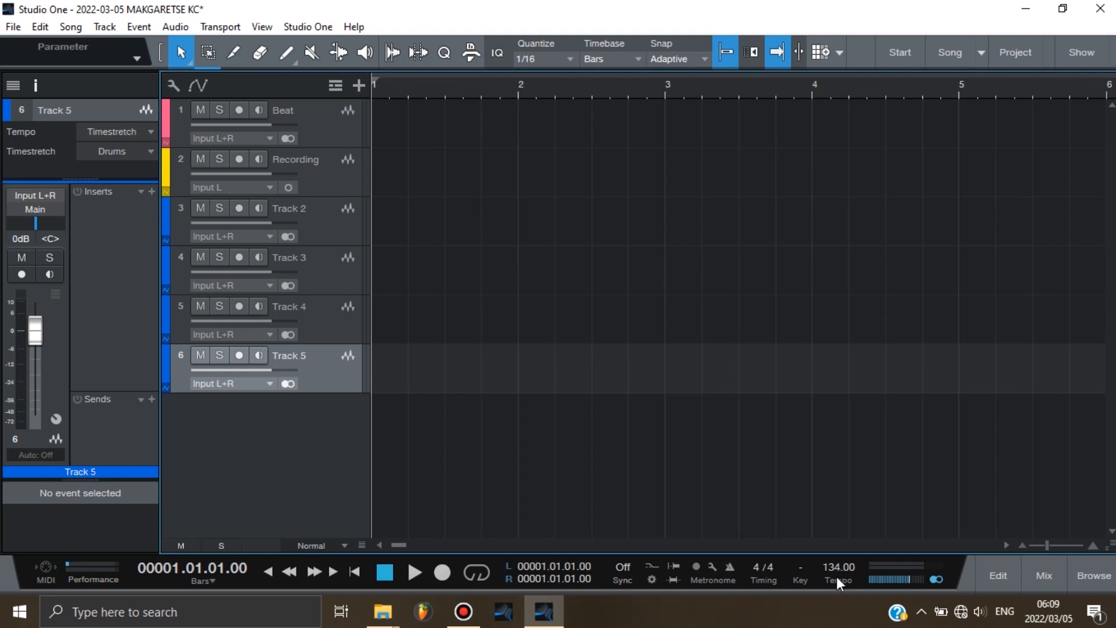
{"action": "scroll", "coordinate": [837, 569], "scroll_direction": "down", "scroll_amount": 9}
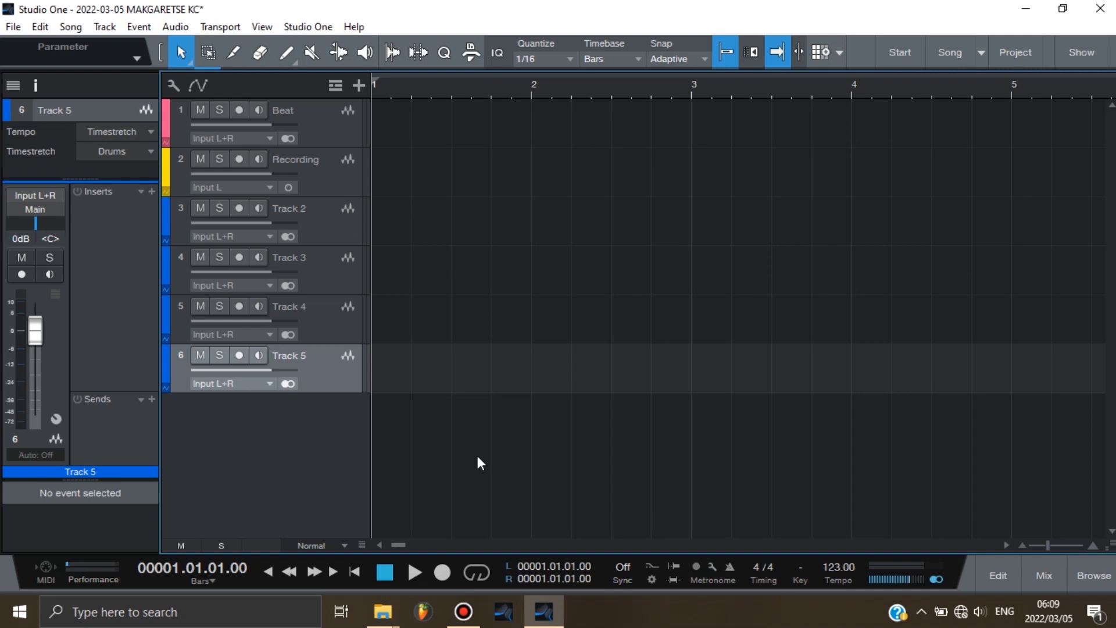
{"action": "left_click", "coordinate": [329, 239]}
{"action": "left_click", "coordinate": [326, 289]}
{"action": "left_click", "coordinate": [327, 331]}
{"action": "left_click", "coordinate": [326, 368]}
{"action": "left_click", "coordinate": [330, 216]}
{"action": "left_click", "coordinate": [329, 268]}
{"action": "left_click", "coordinate": [329, 316]}
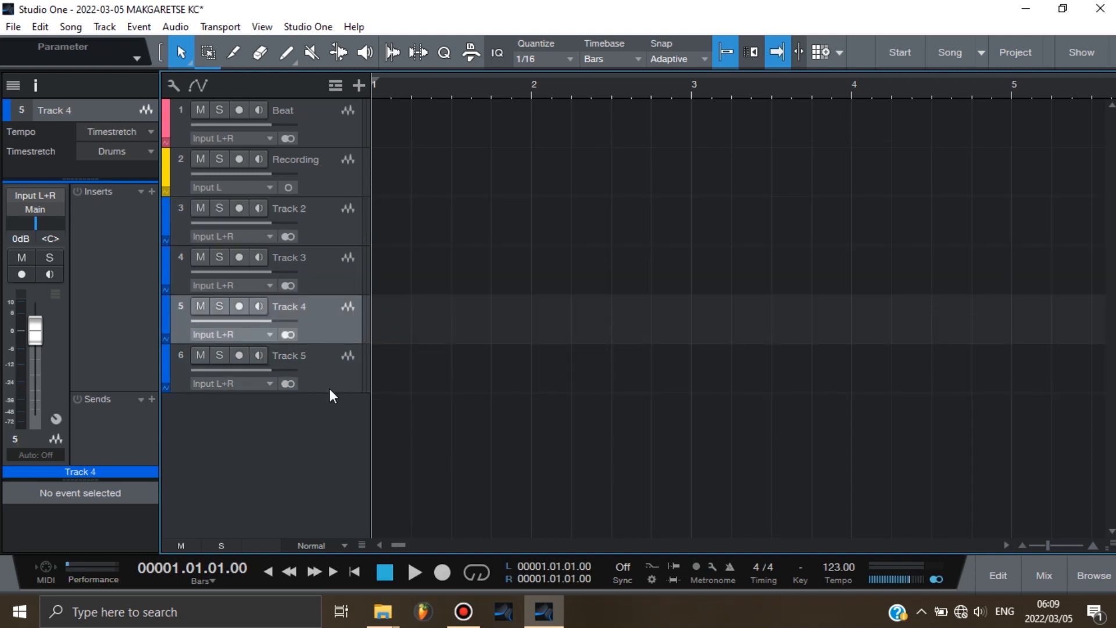
{"action": "left_click", "coordinate": [329, 380]}
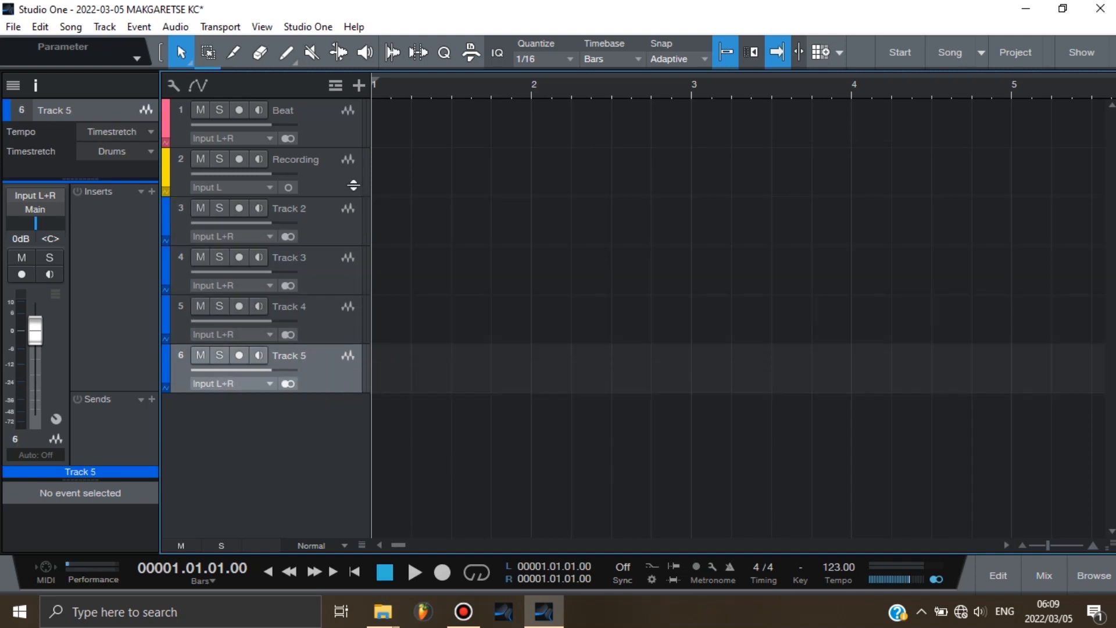
- Color Track 2 and Track 3 with the same muted green
{"action": "left_click", "coordinate": [166, 215]}
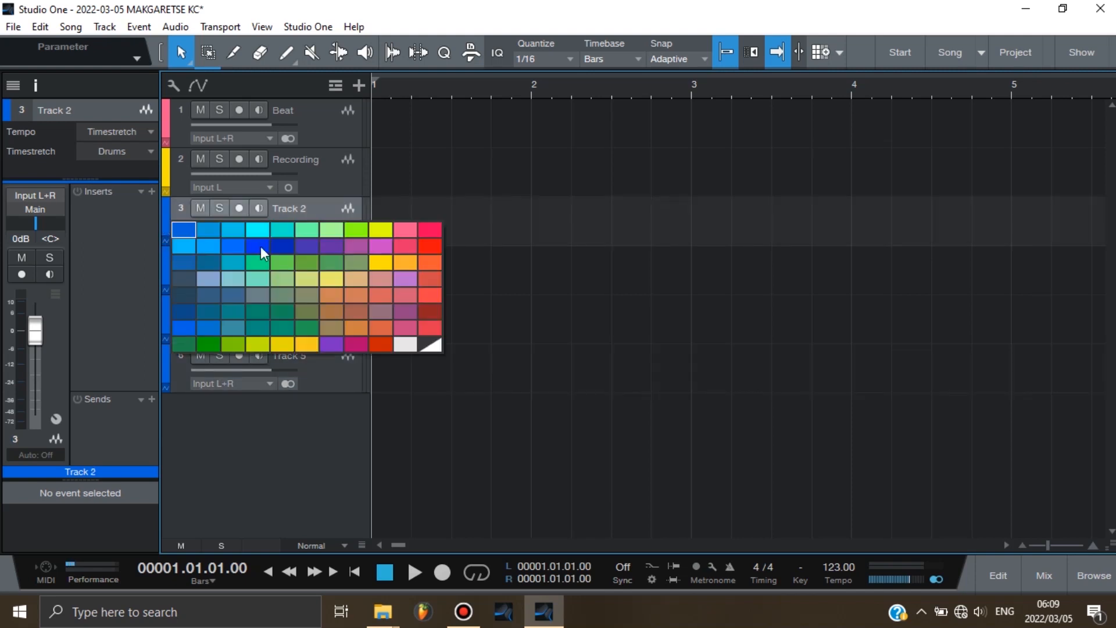
{"action": "left_click", "coordinate": [349, 263]}
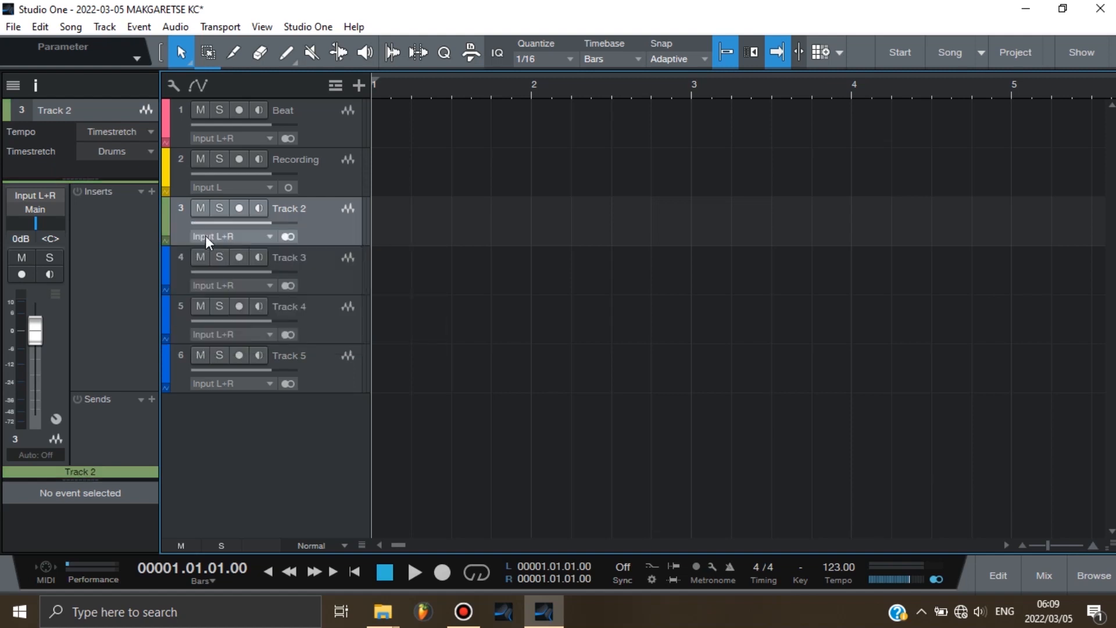
{"action": "left_click", "coordinate": [166, 270]}
{"action": "left_click", "coordinate": [167, 271]}
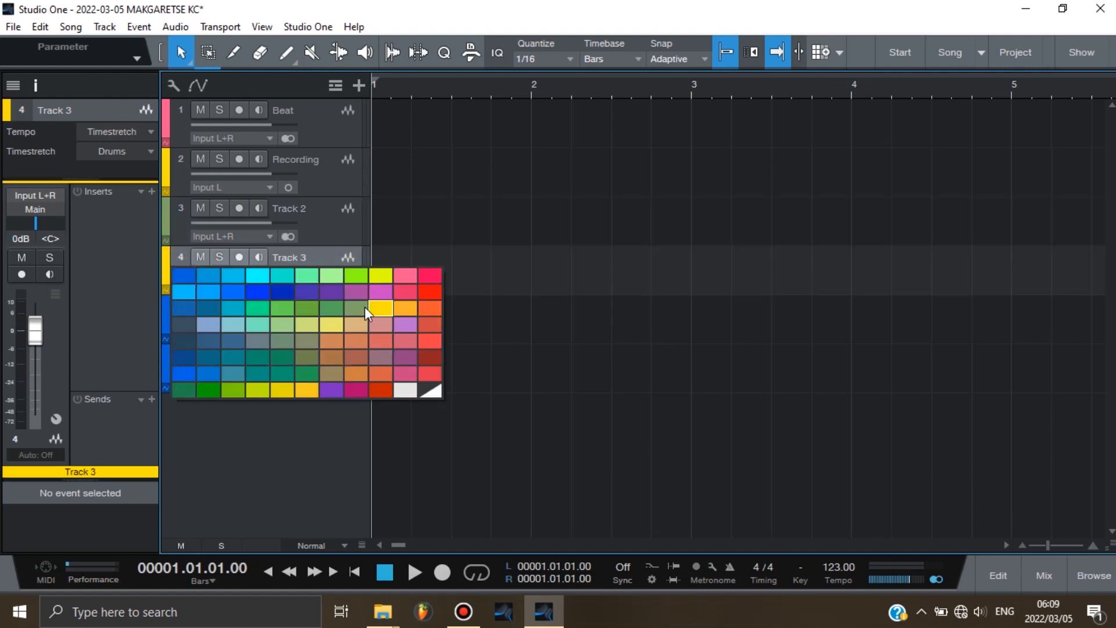
{"action": "left_click", "coordinate": [356, 308]}
- Color Track 4 and Track 5 with the same orange
{"action": "left_click", "coordinate": [166, 311]}
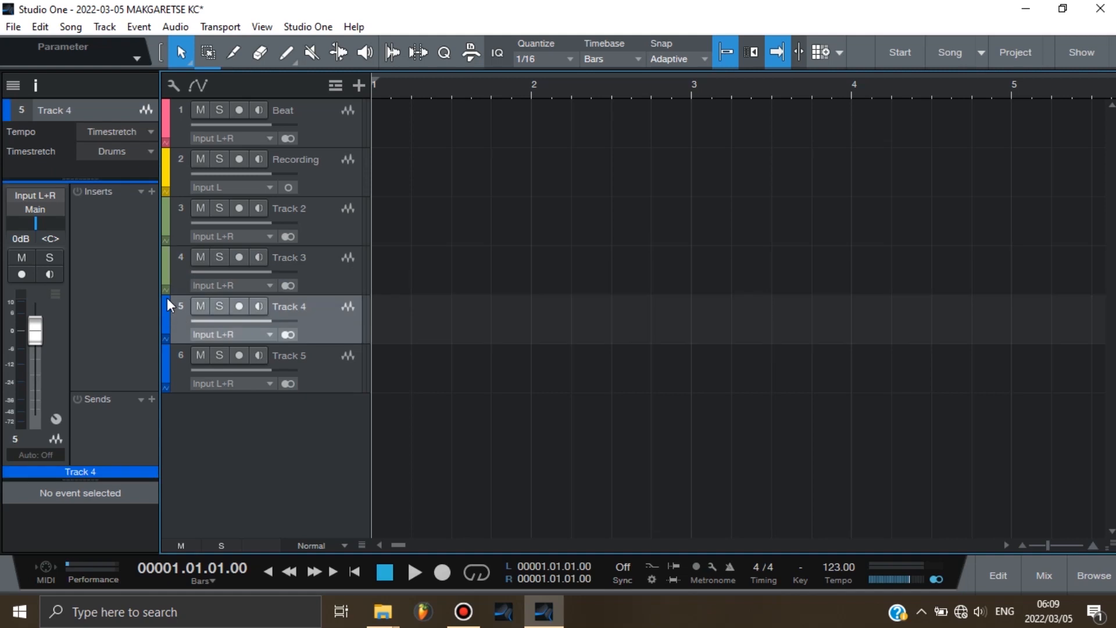
{"action": "left_click", "coordinate": [166, 310]}
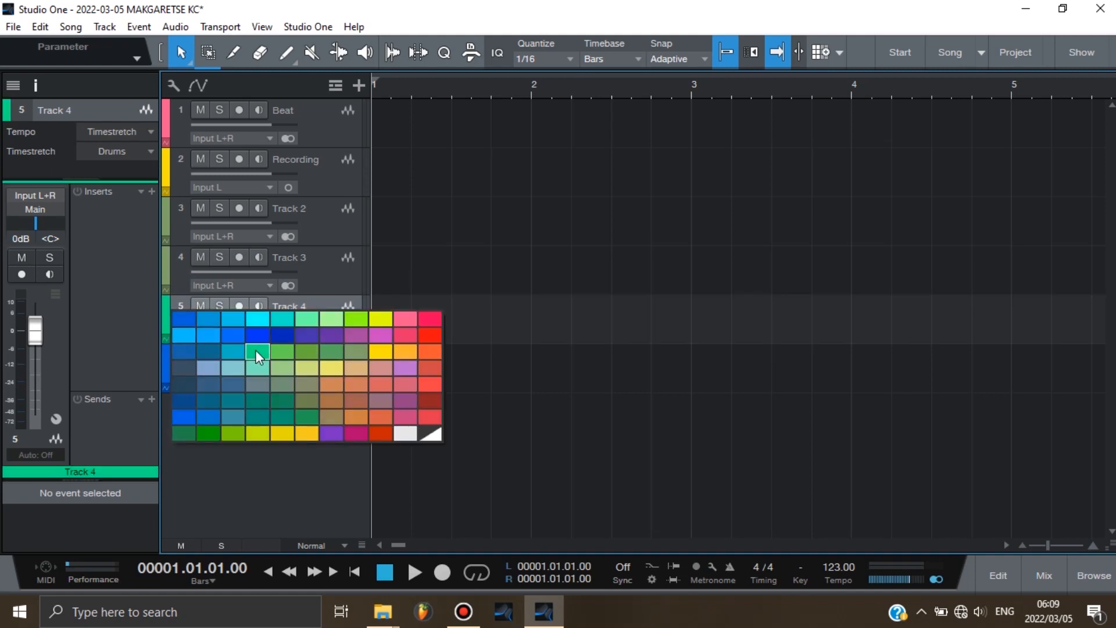
{"action": "left_click", "coordinate": [333, 382]}
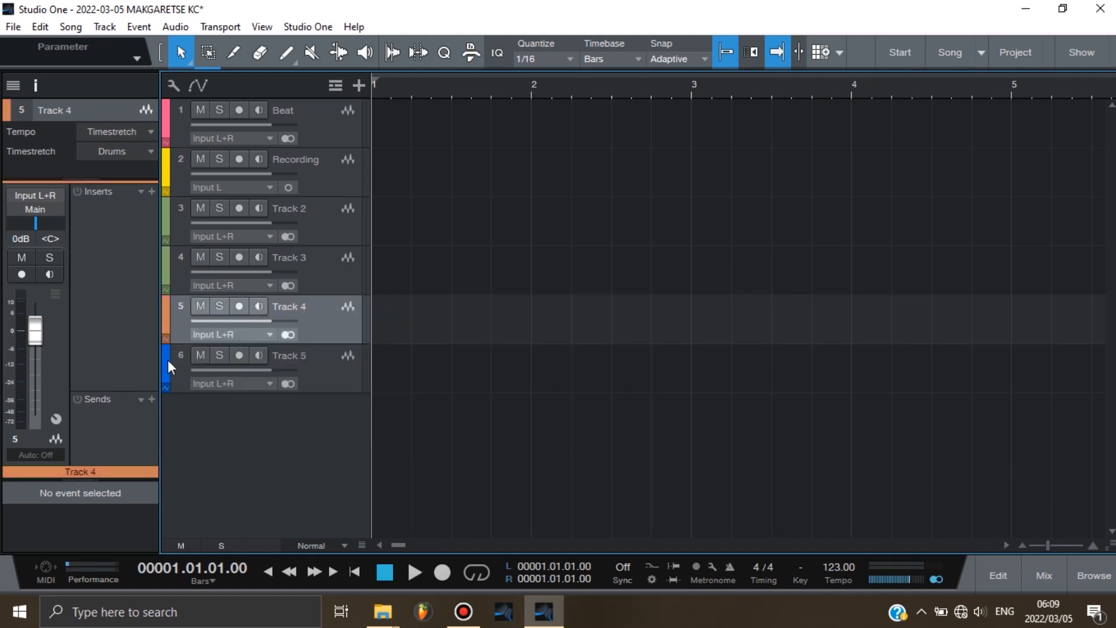
{"action": "left_click", "coordinate": [168, 357]}
{"action": "left_click", "coordinate": [165, 356]}
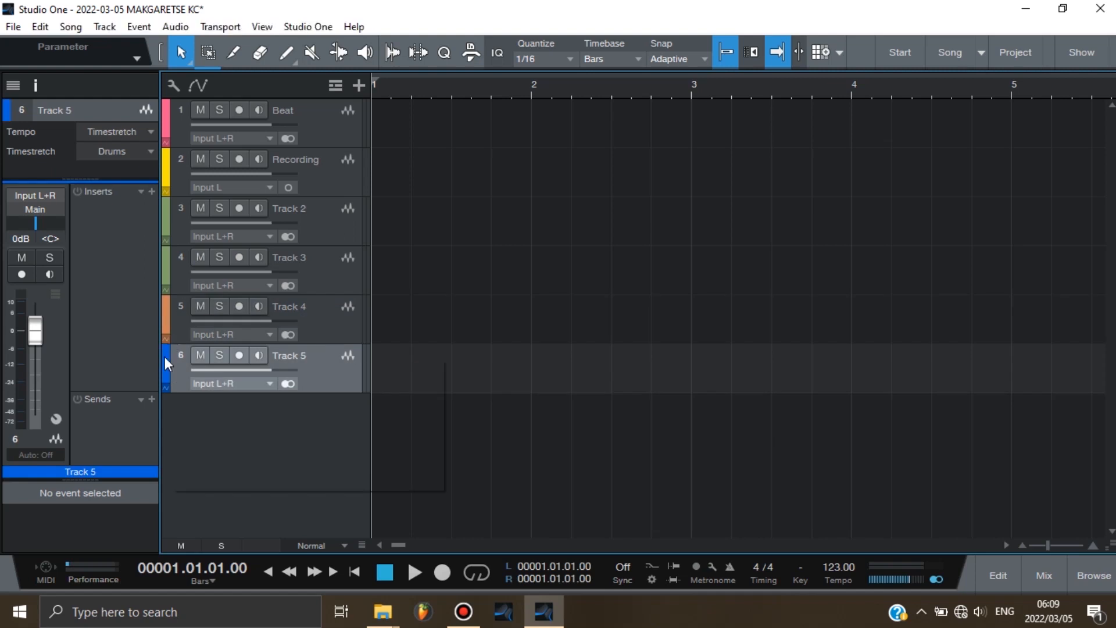
{"action": "left_click", "coordinate": [357, 431]}
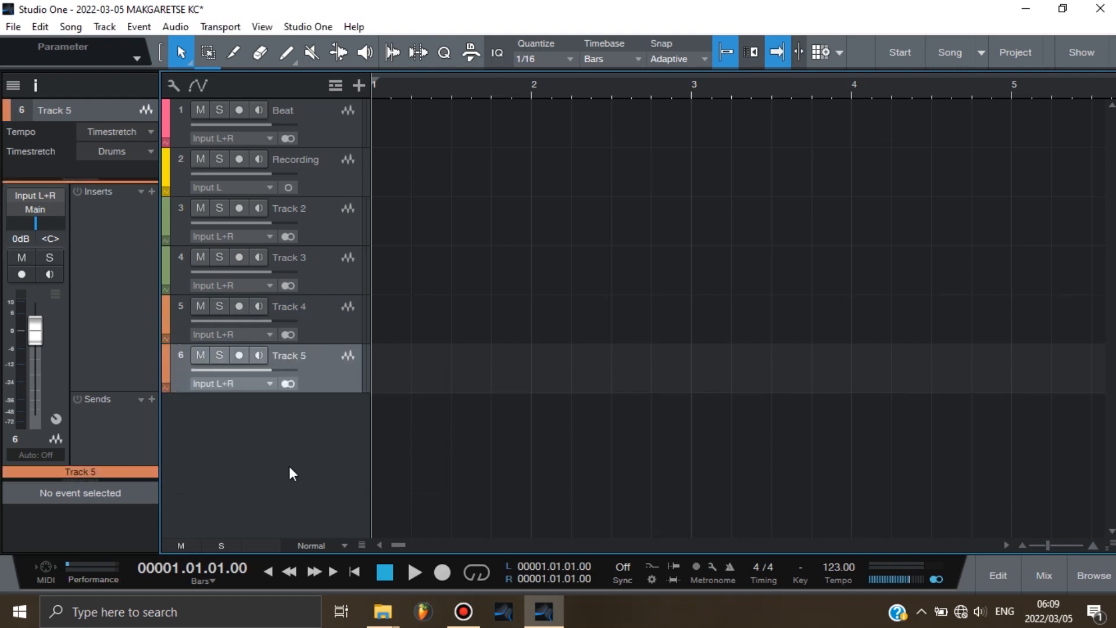
- Rename Track 2 as Lead
{"action": "double_click", "coordinate": [297, 208]}
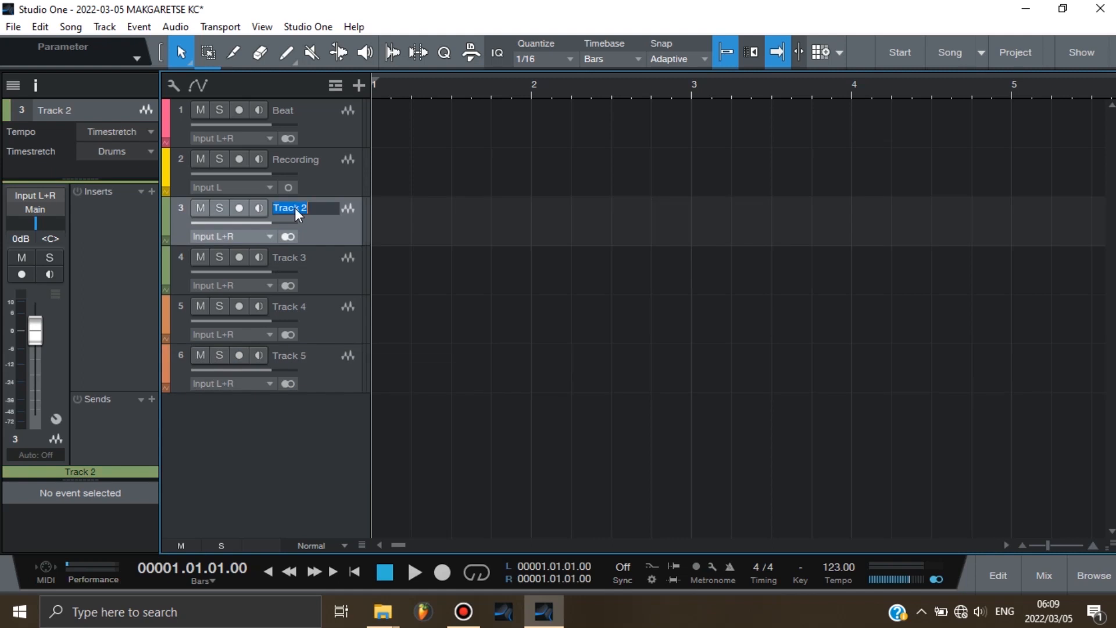
{"action": "type", "text": "Lead"}
{"action": "key", "text": "Return"}
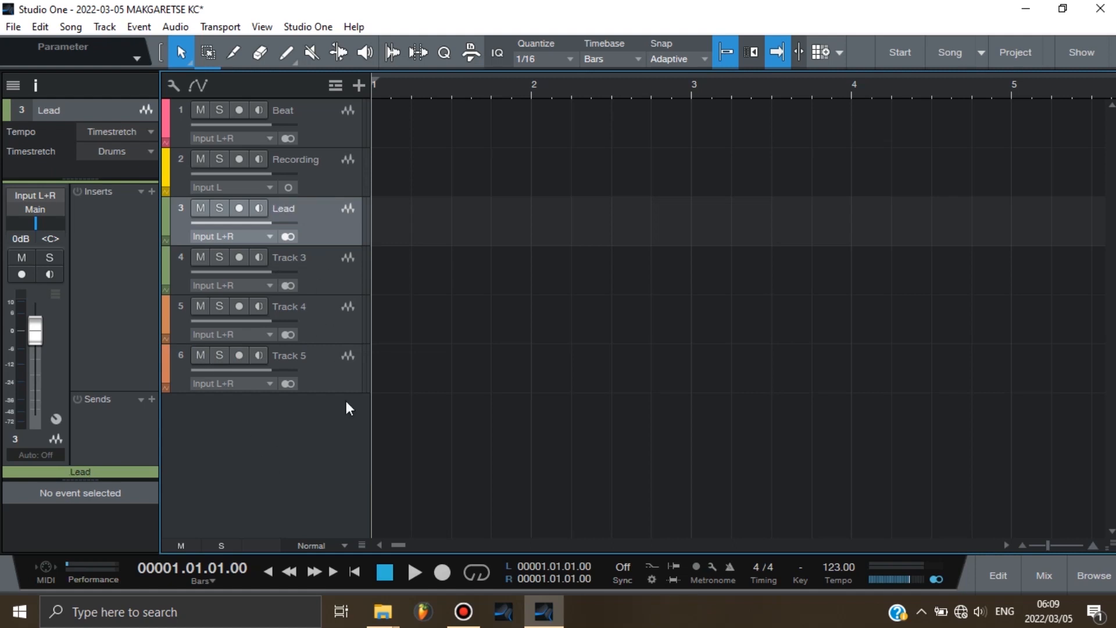
- Rename Track 3 as Background
{"action": "left_click", "coordinate": [293, 256]}
{"action": "double_click", "coordinate": [296, 255]}
{"action": "key", "text": "BackSpace"}
{"action": "type", "text": "Background"}
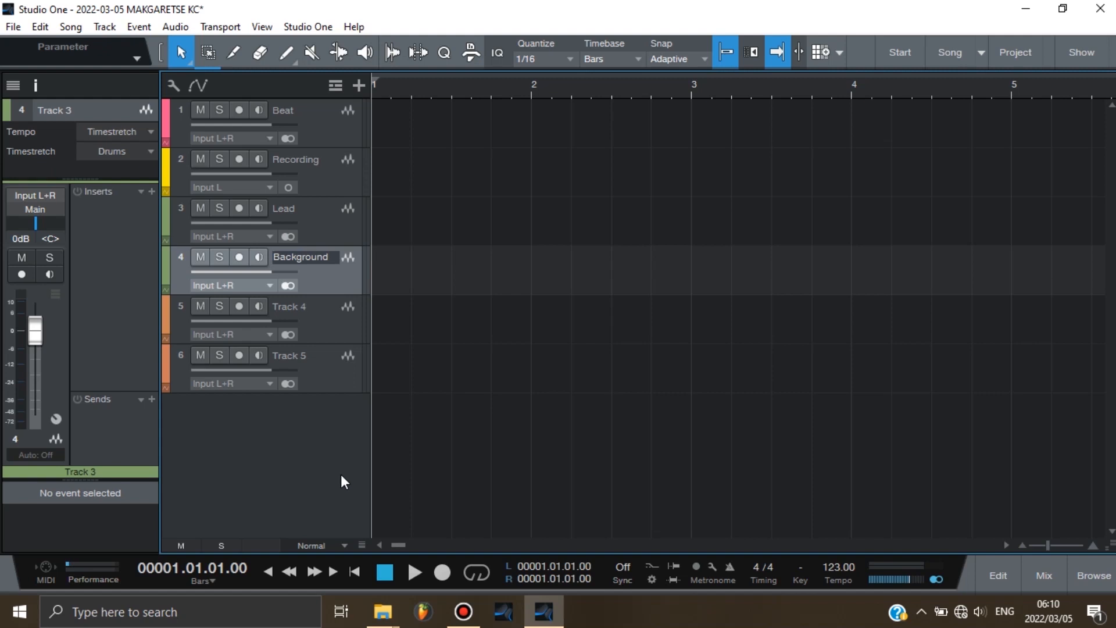
{"action": "key", "text": "Return"}
- Rename Track 4 as L 100
{"action": "double_click", "coordinate": [302, 305]}
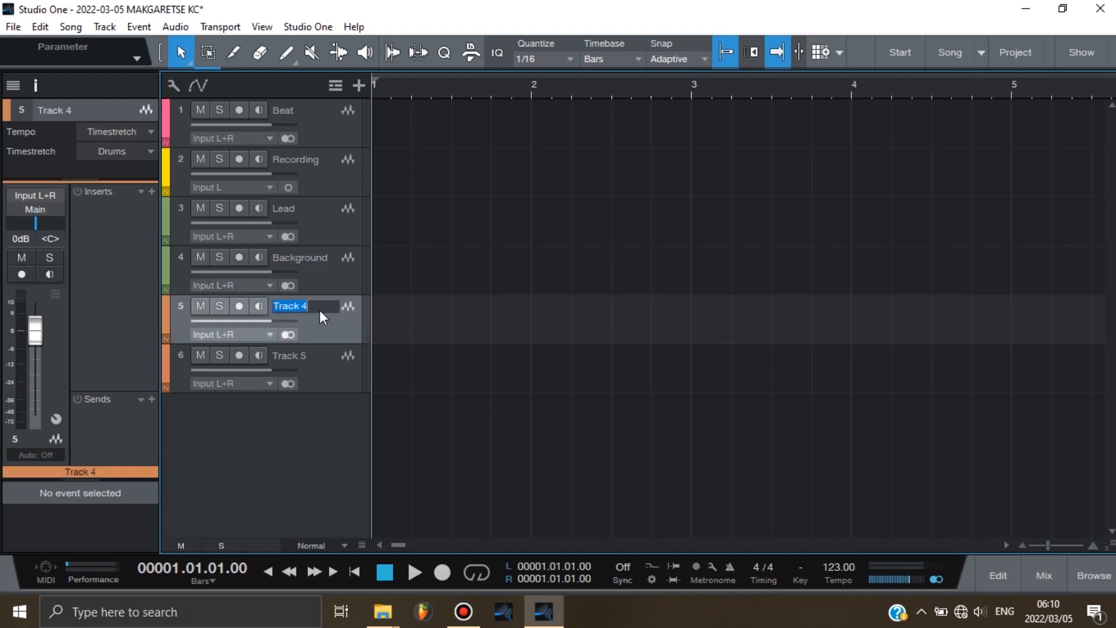
{"action": "key", "text": "BackSpace"}
{"action": "type", "text": "L 100"}
{"action": "key", "text": "Return"}
- Rename Track 5 as R 100
{"action": "double_click", "coordinate": [293, 355]}
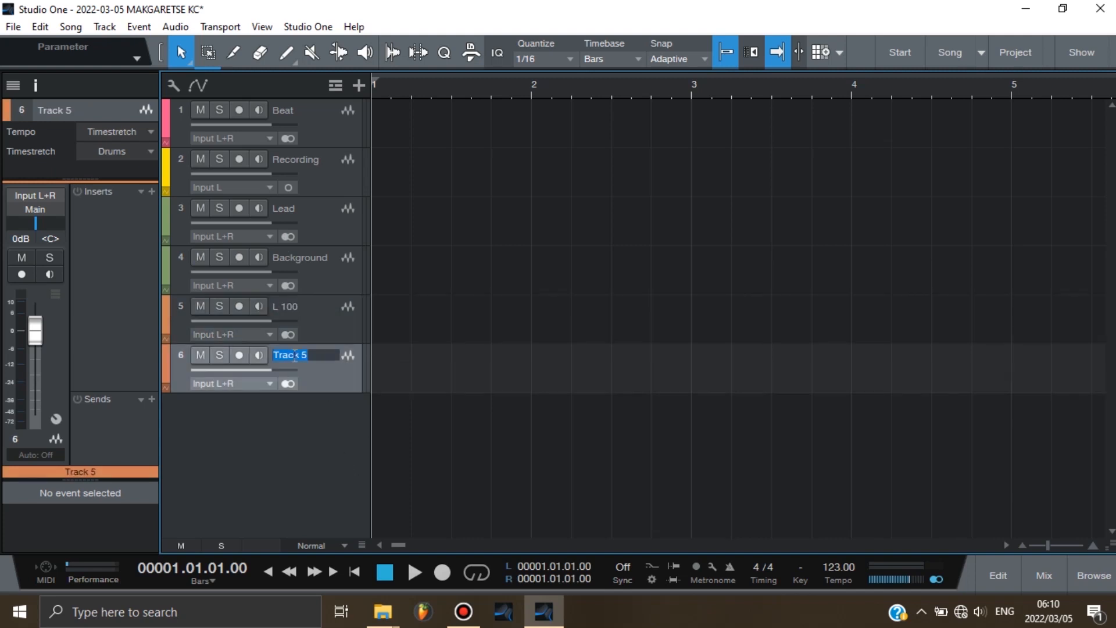
{"action": "key", "text": "BackSpace"}
{"action": "type", "text": "R 100"}
{"action": "key", "text": "Return"}
- Pan the L 100 track fully left and the R 100 track fully right
{"action": "left_click", "coordinate": [305, 336]}
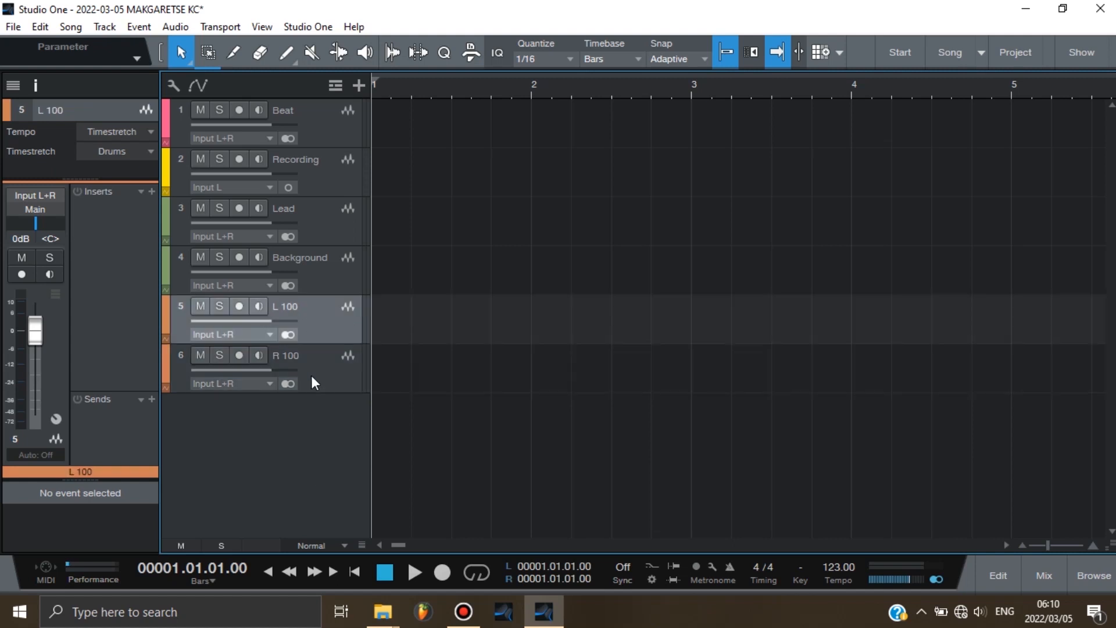
{"action": "key", "text": "Down"}
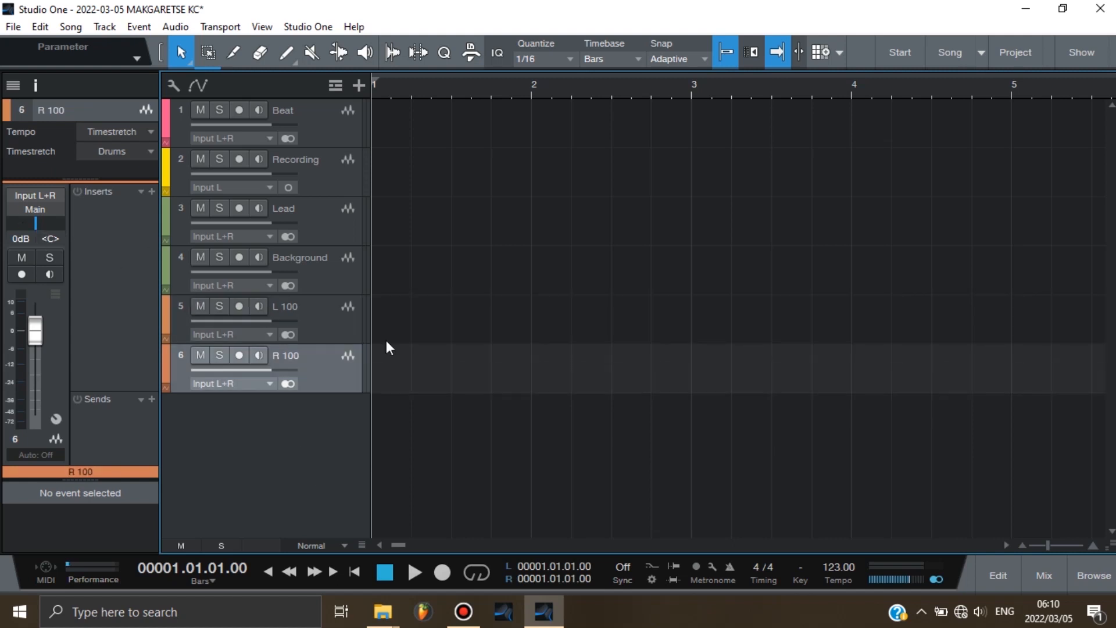
{"action": "left_click", "coordinate": [317, 330]}
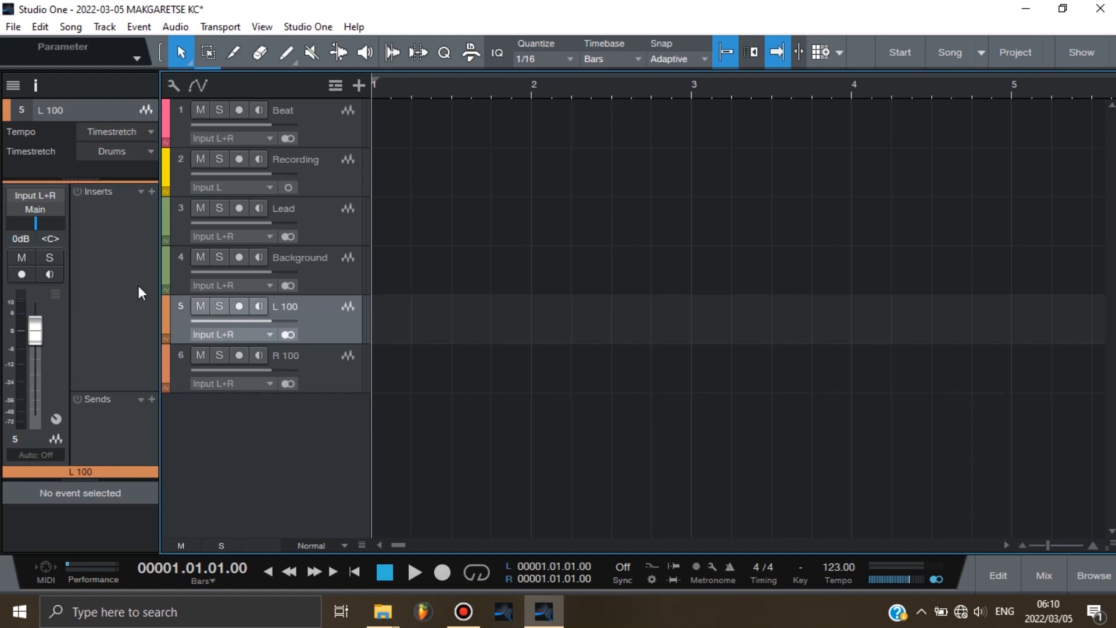
{"action": "left_click_drag", "start_coordinate": [35, 222], "coordinate": [3, 228]}
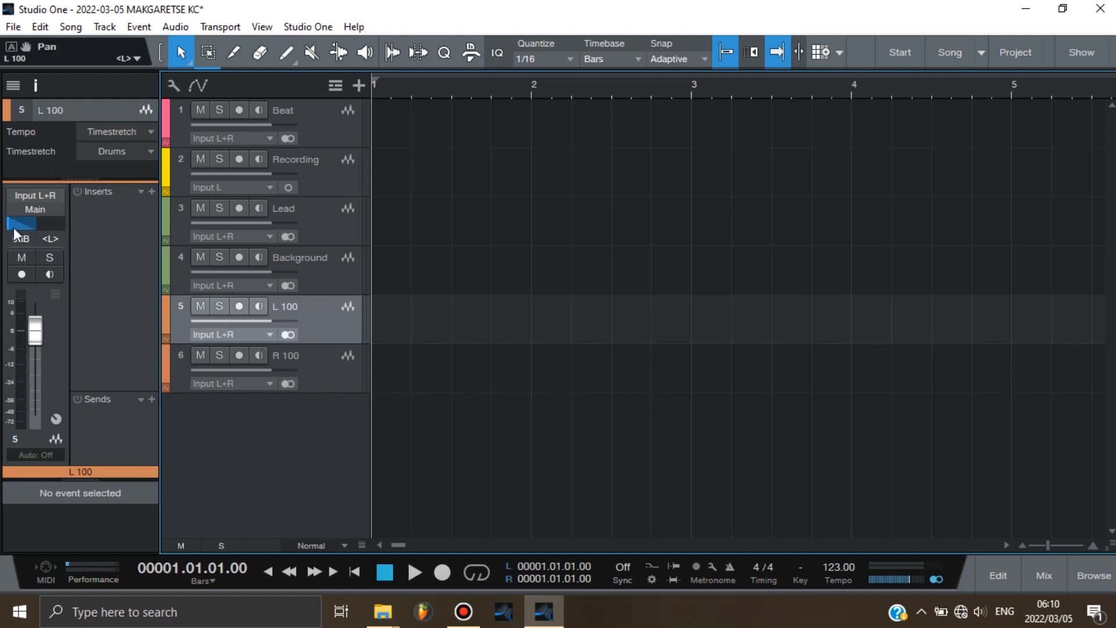
{"action": "left_click", "coordinate": [331, 388]}
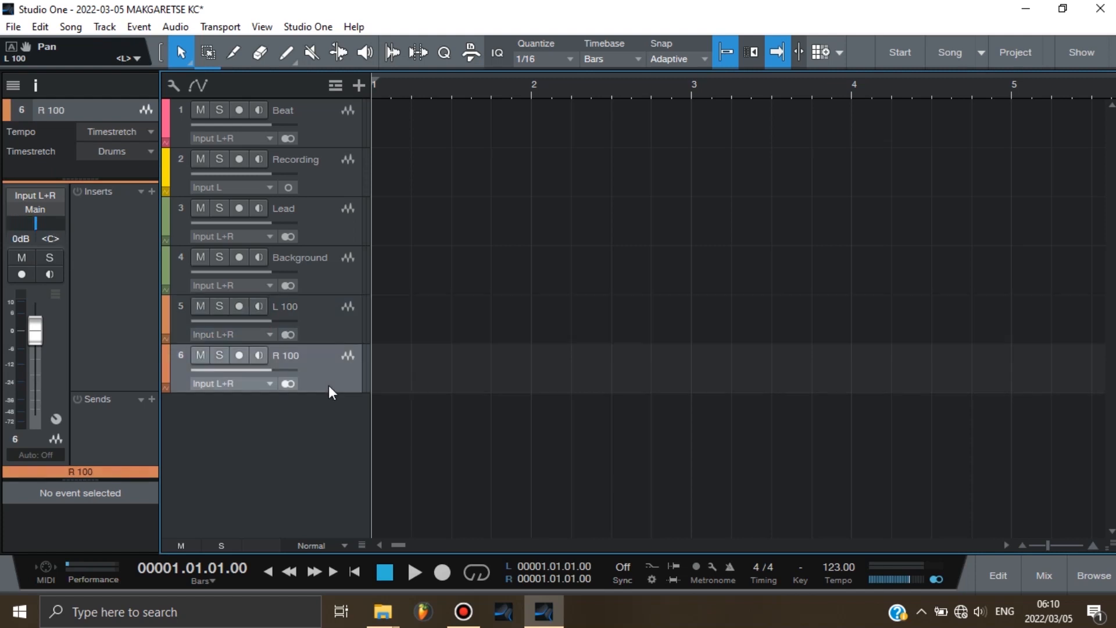
{"action": "left_click_drag", "start_coordinate": [37, 227], "coordinate": [90, 224]}
- Try a short recording pass with the Recording track selected but not armed
{"action": "left_click", "coordinate": [314, 185]}
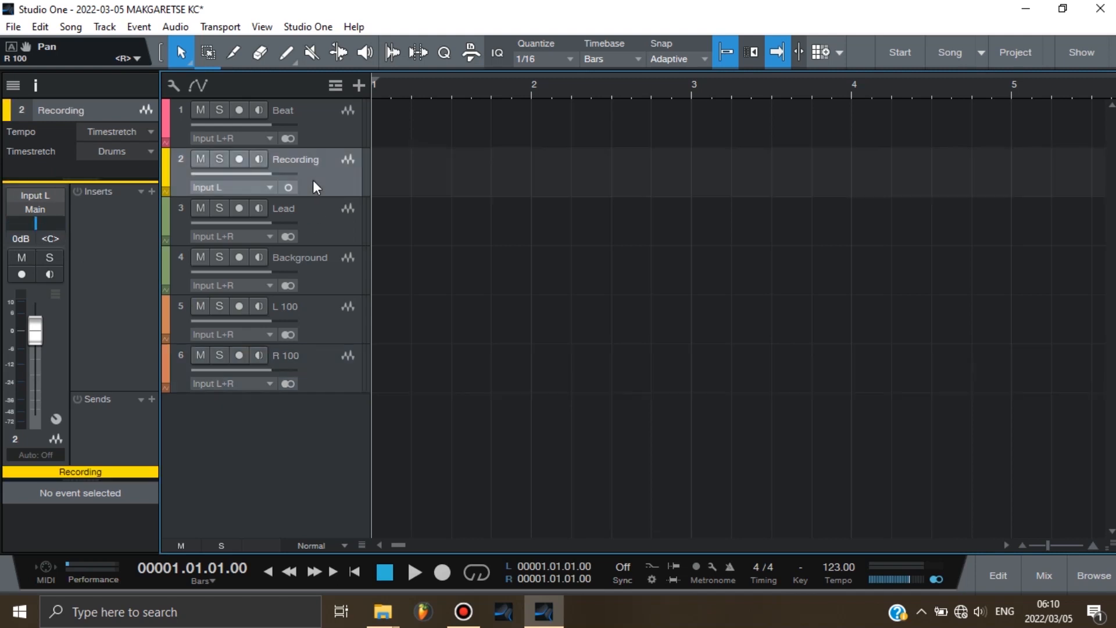
{"action": "left_click", "coordinate": [444, 572]}
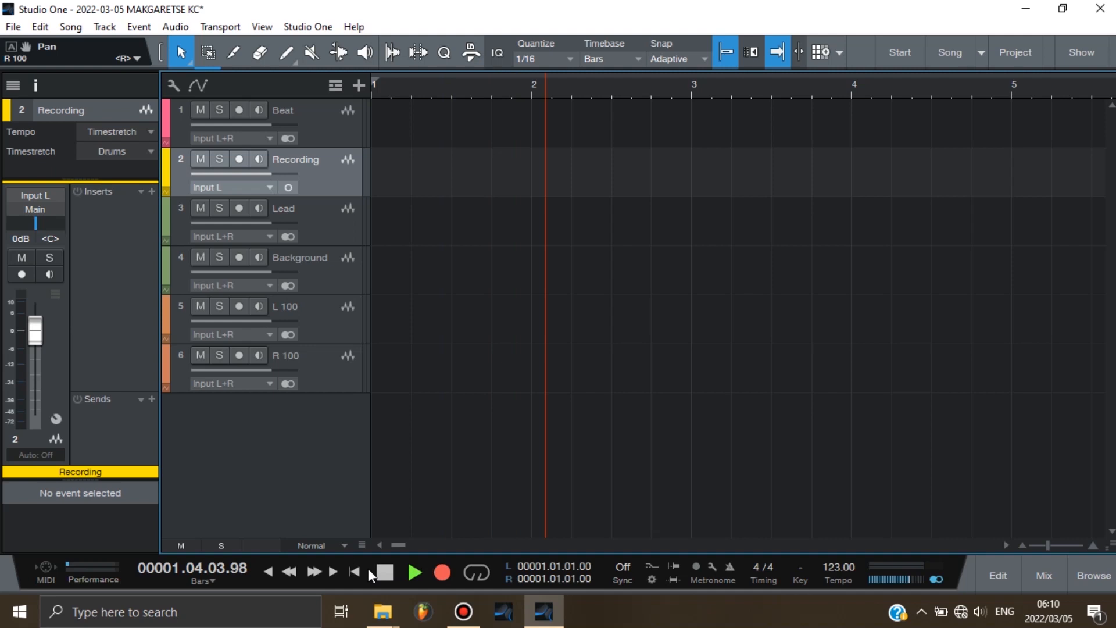
{"action": "left_click", "coordinate": [387, 572]}
- Arm the Recording track, record a short clip of about half a bar, and switch off its arming and monitoring
{"action": "left_click", "coordinate": [242, 159]}
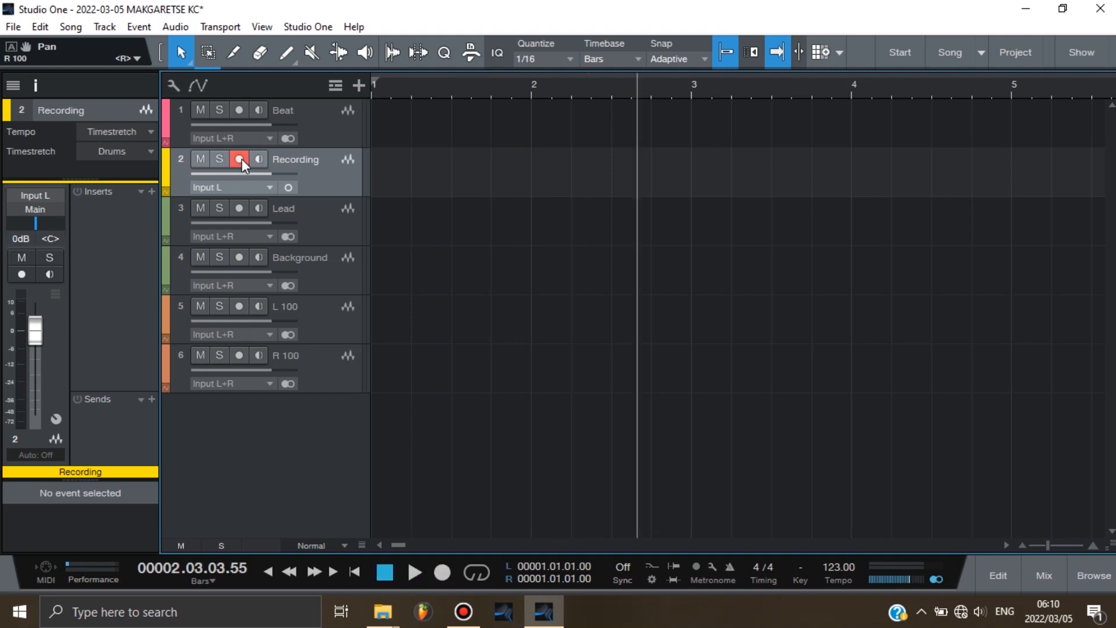
{"action": "left_click", "coordinate": [442, 572]}
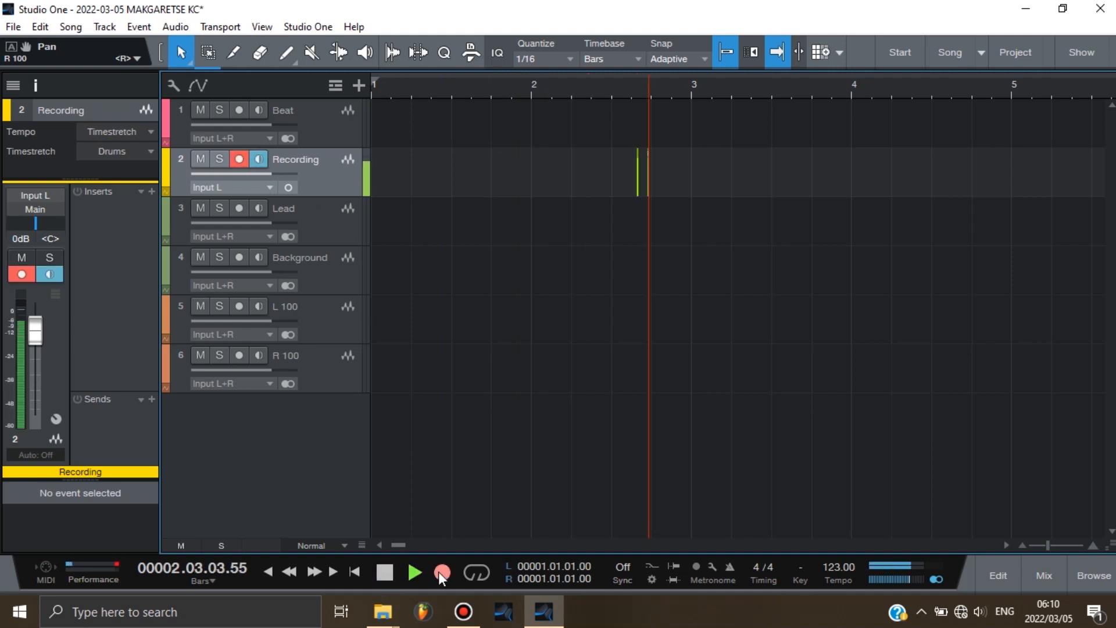
{"action": "left_click", "coordinate": [379, 568]}
{"action": "left_click", "coordinate": [257, 160]}
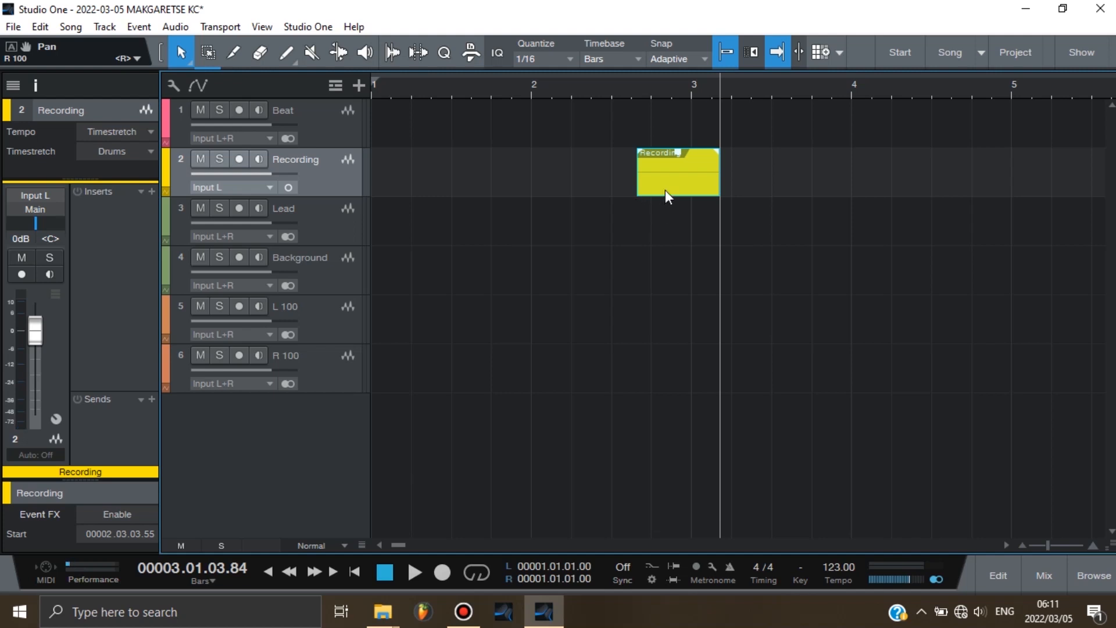
- Copy the recorded clip onto the Lead track at the same position and delete the original from the Recording track
{"action": "left_click_drag", "start_coordinate": [668, 205], "coordinate": [669, 210]}
{"action": "left_click", "coordinate": [691, 229]}
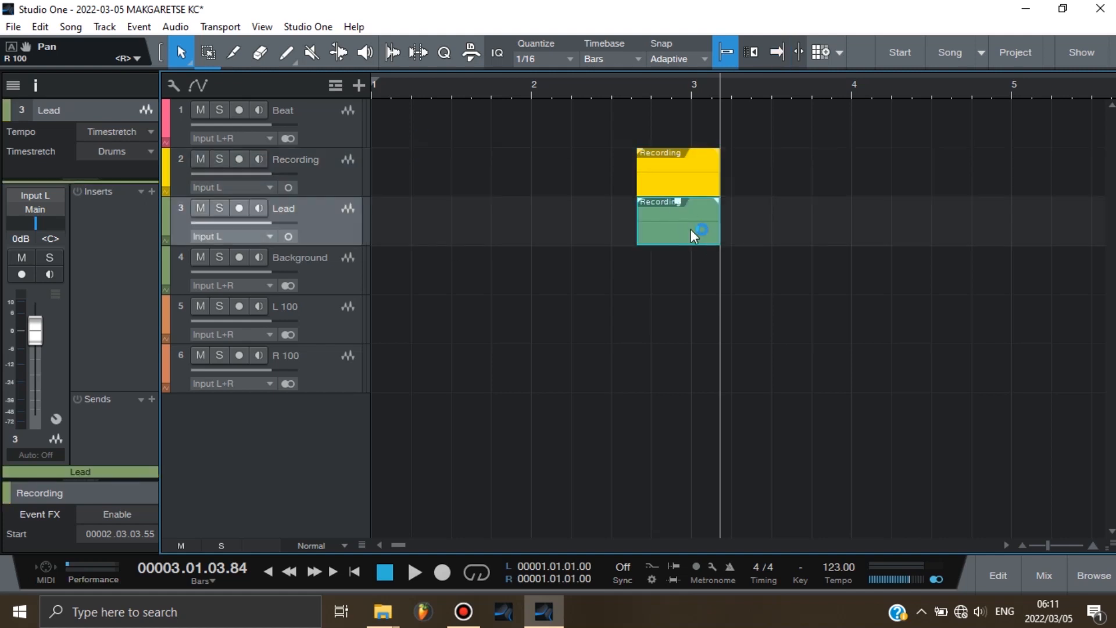
{"action": "left_click", "coordinate": [667, 156]}
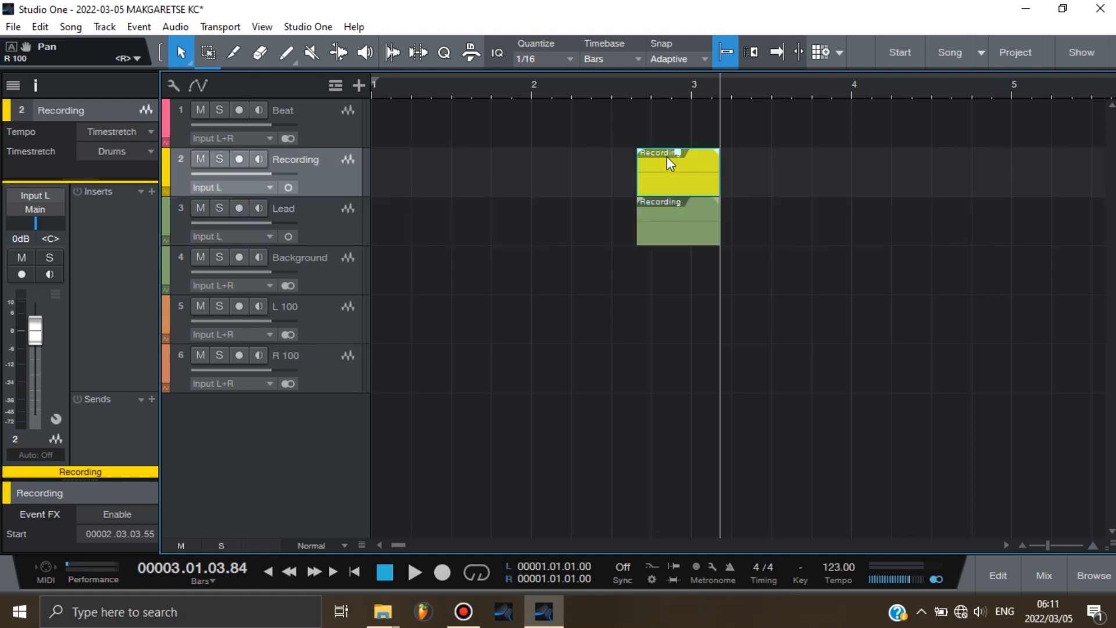
{"action": "key", "text": "Delete"}
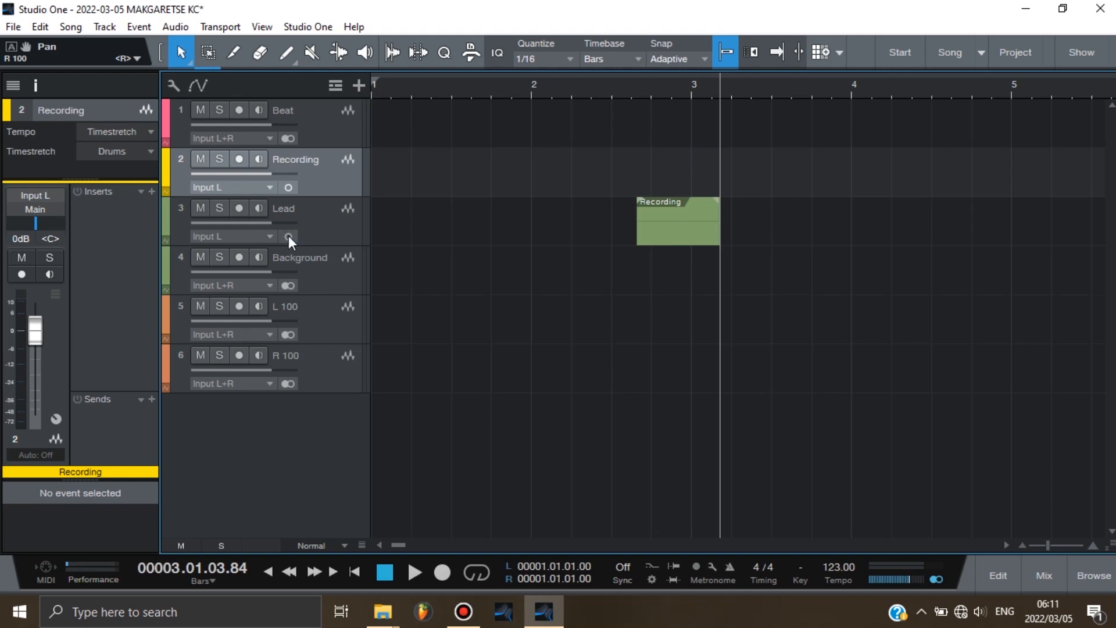
- Switch the Lead track's channel mode from mono back to stereo
{"action": "left_click", "coordinate": [308, 217]}
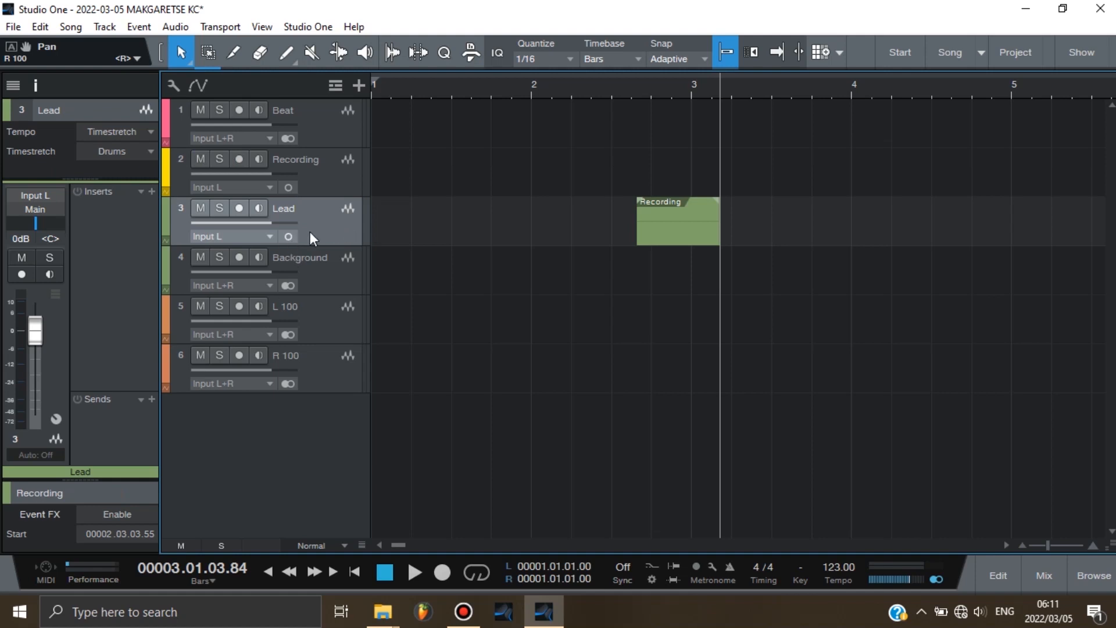
{"action": "left_click", "coordinate": [288, 236]}
{"action": "key", "text": "Down"}
{"action": "key", "text": "Down"}
{"action": "key", "text": "Down"}
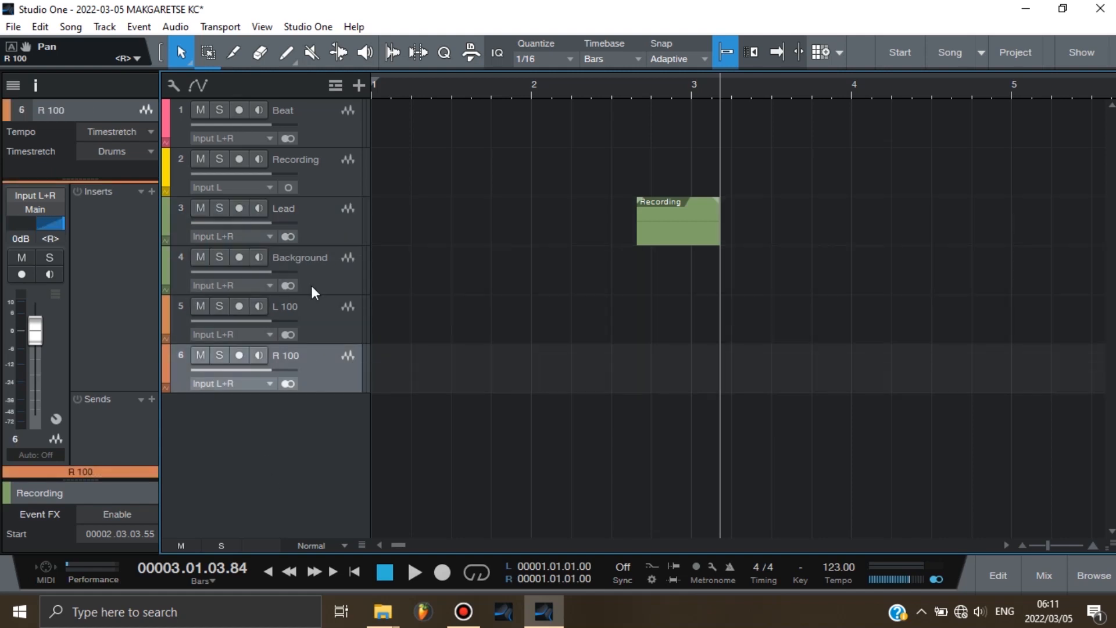
{"action": "left_click", "coordinate": [323, 230]}
{"action": "left_click", "coordinate": [329, 267]}
{"action": "left_click", "coordinate": [313, 314]}
{"action": "left_click", "coordinate": [310, 372]}
{"action": "left_click", "coordinate": [313, 207]}
{"action": "left_click", "coordinate": [323, 291]}
{"action": "left_click", "coordinate": [322, 325]}
{"action": "left_click", "coordinate": [321, 372]}
{"action": "left_click", "coordinate": [306, 206]}
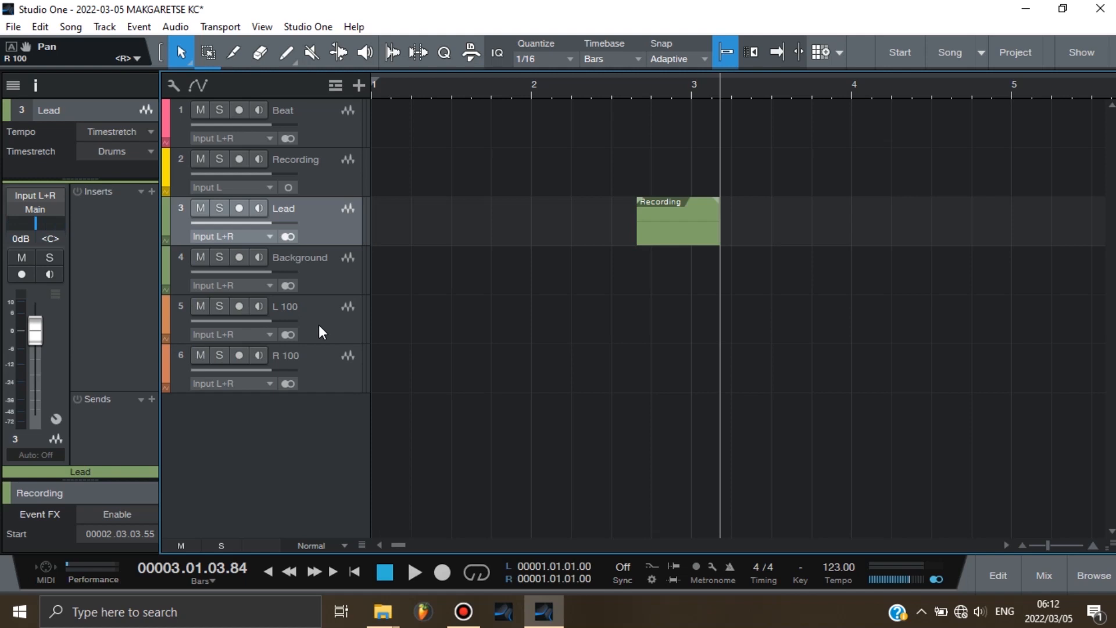
- Open the audio setup options and select BEHRINGER USB AUDIO as the audio device
{"action": "left_click", "coordinate": [304, 29]}
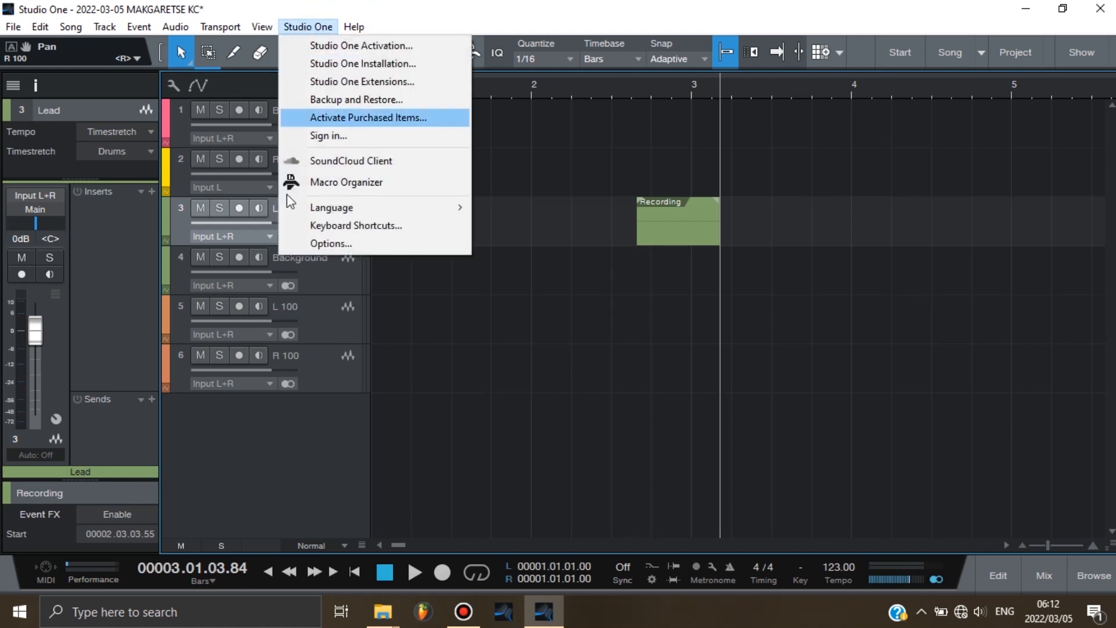
{"action": "left_click", "coordinate": [308, 243]}
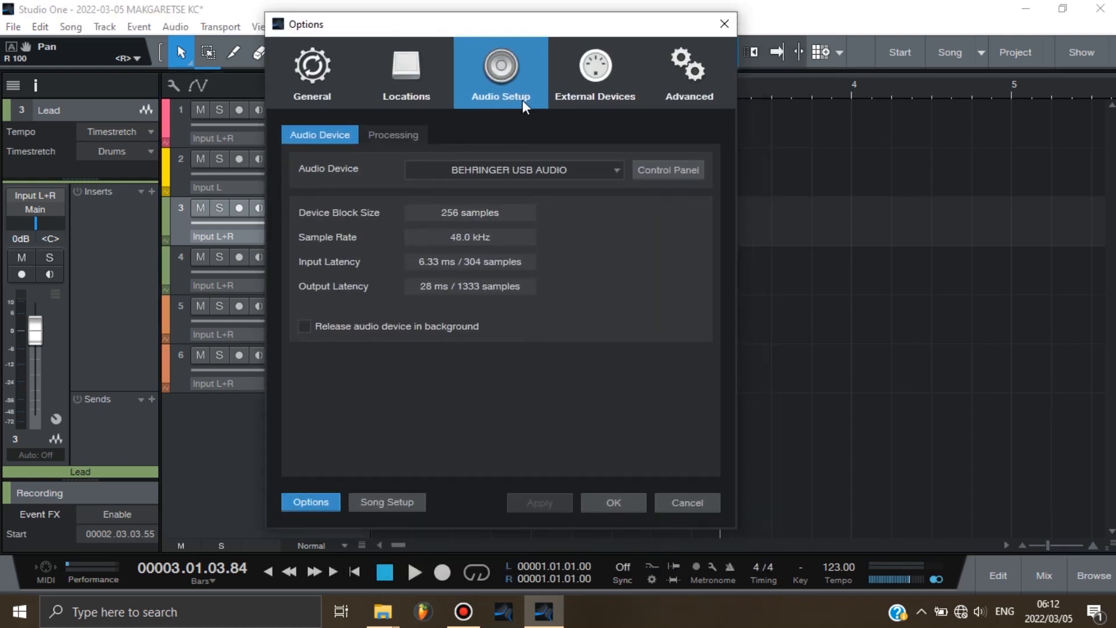
{"action": "left_click", "coordinate": [603, 169]}
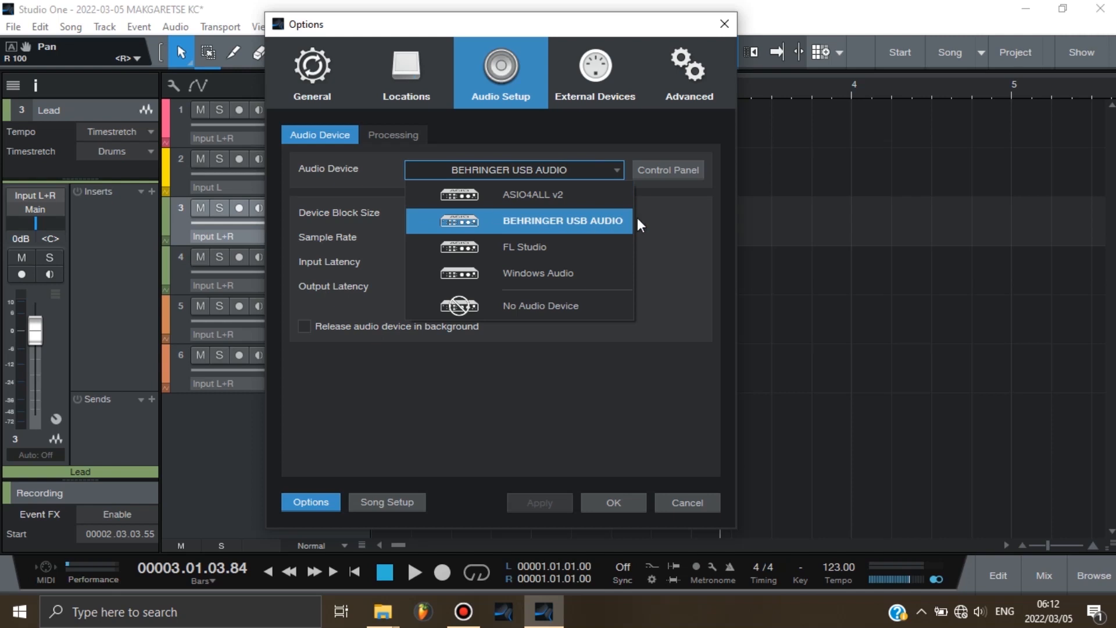
{"action": "left_click", "coordinate": [619, 220]}
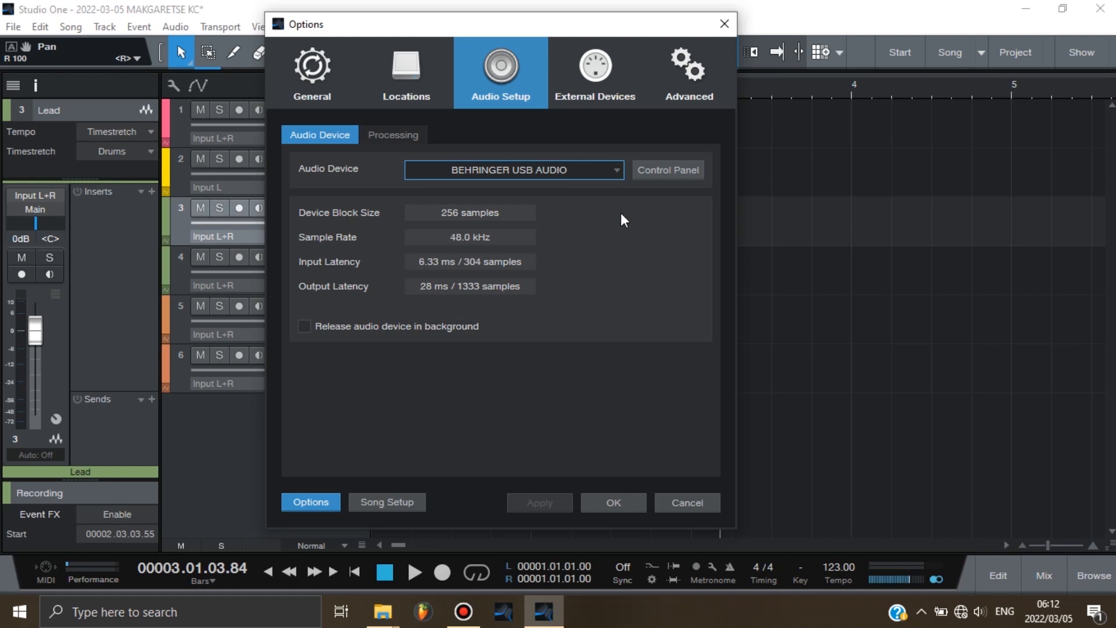
- Switch the audio device to FL Studio, review the input and output devices in its ASIO settings, and close the options
{"action": "left_click", "coordinate": [609, 170]}
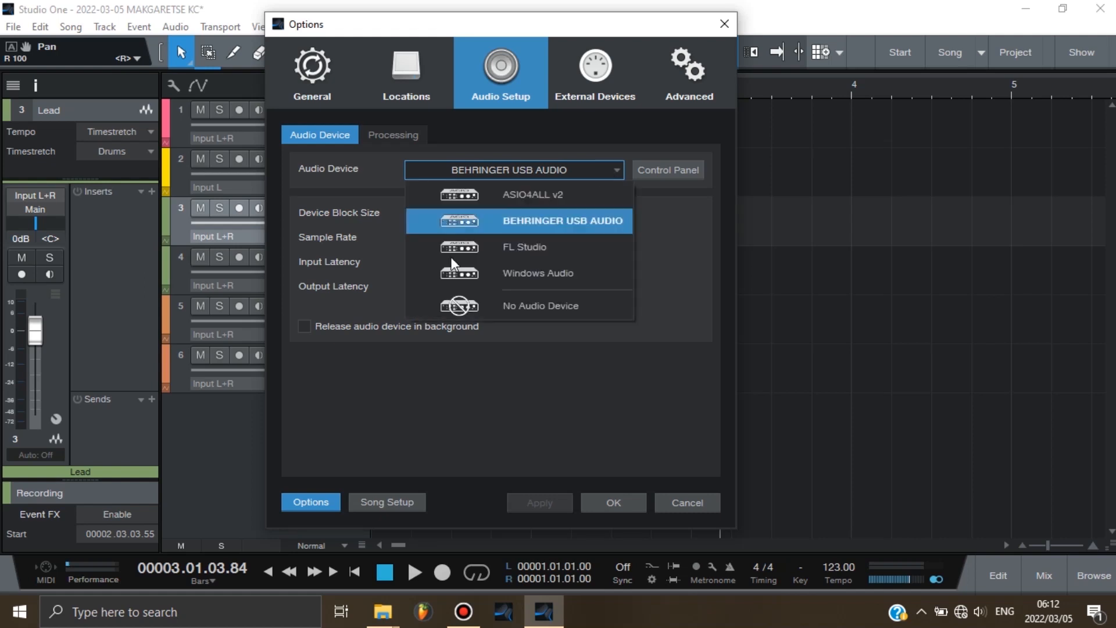
{"action": "left_click", "coordinate": [537, 248]}
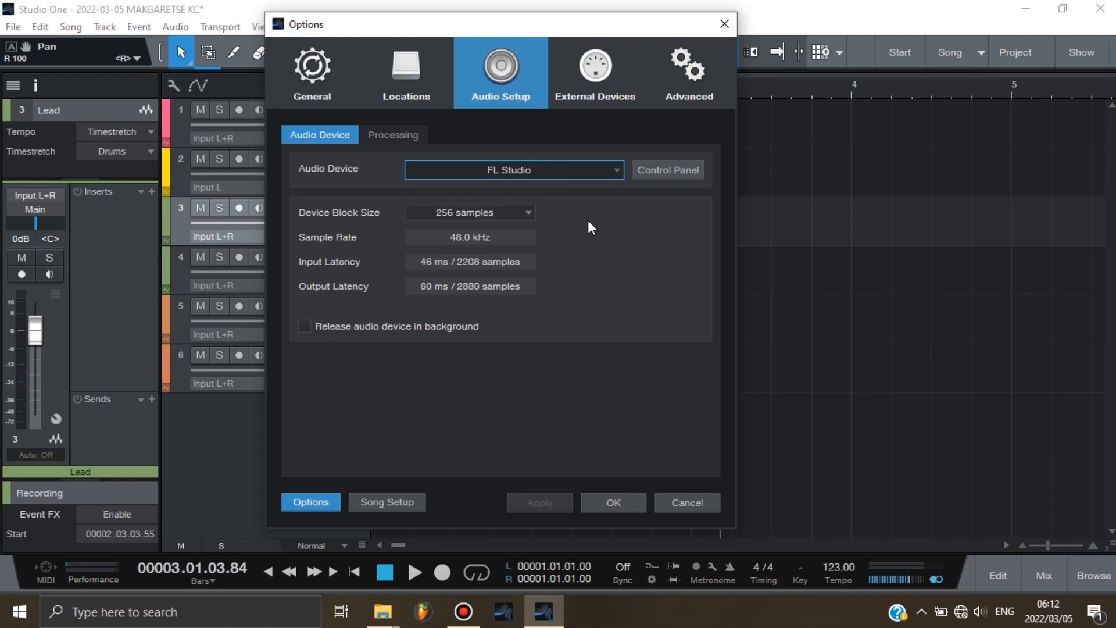
{"action": "left_click", "coordinate": [655, 172]}
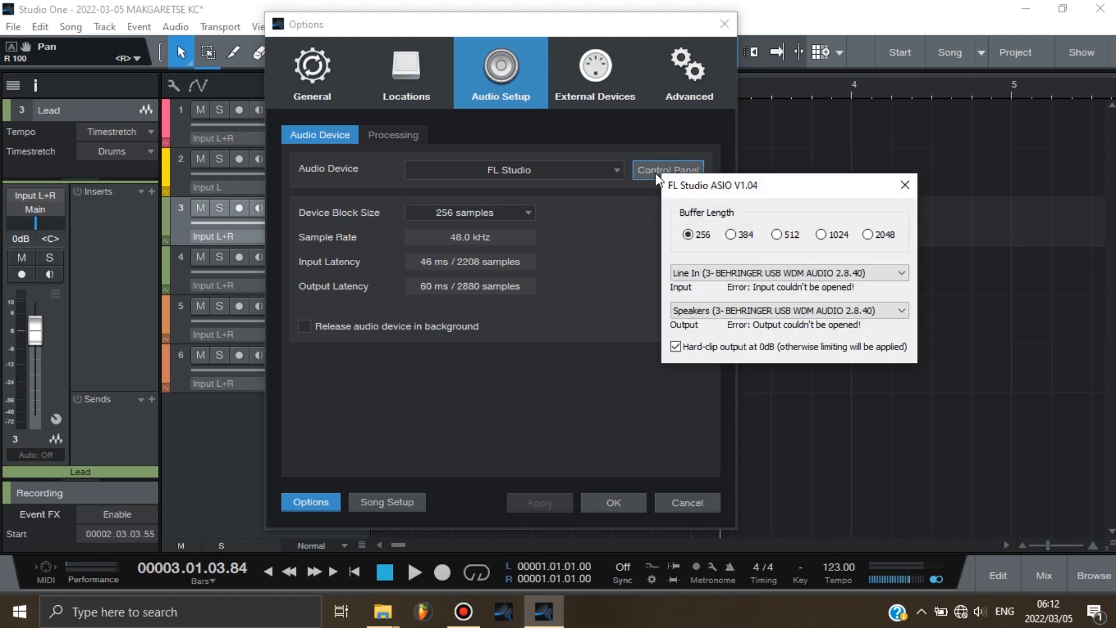
{"action": "left_click", "coordinate": [702, 274]}
{"action": "left_click", "coordinate": [767, 298]}
{"action": "left_click", "coordinate": [727, 310]}
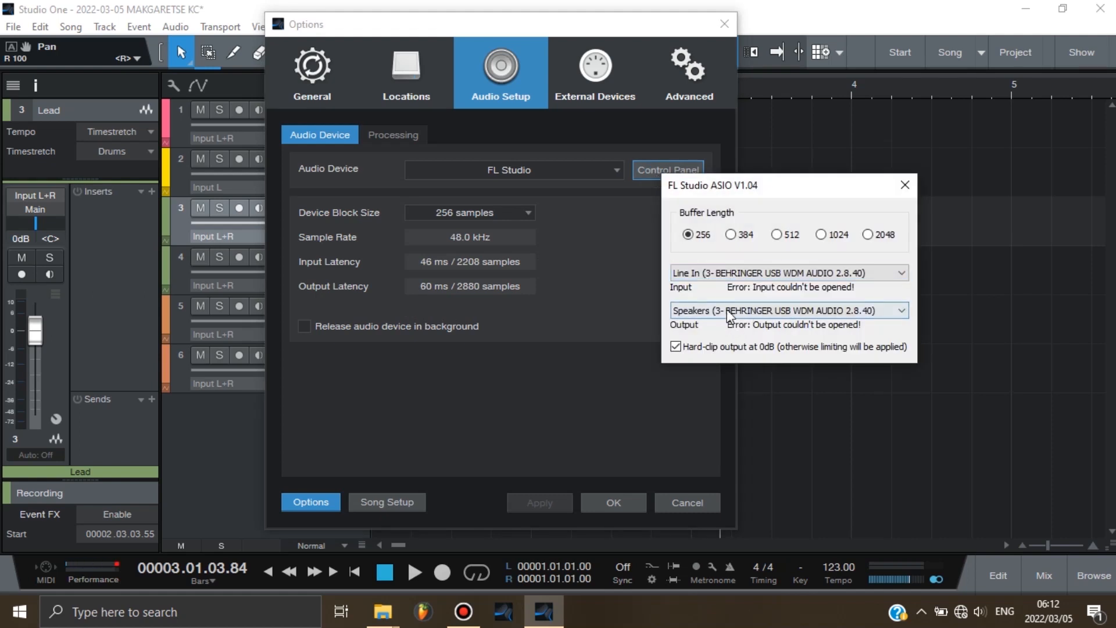
{"action": "left_click", "coordinate": [683, 288]}
{"action": "left_click", "coordinate": [905, 186]}
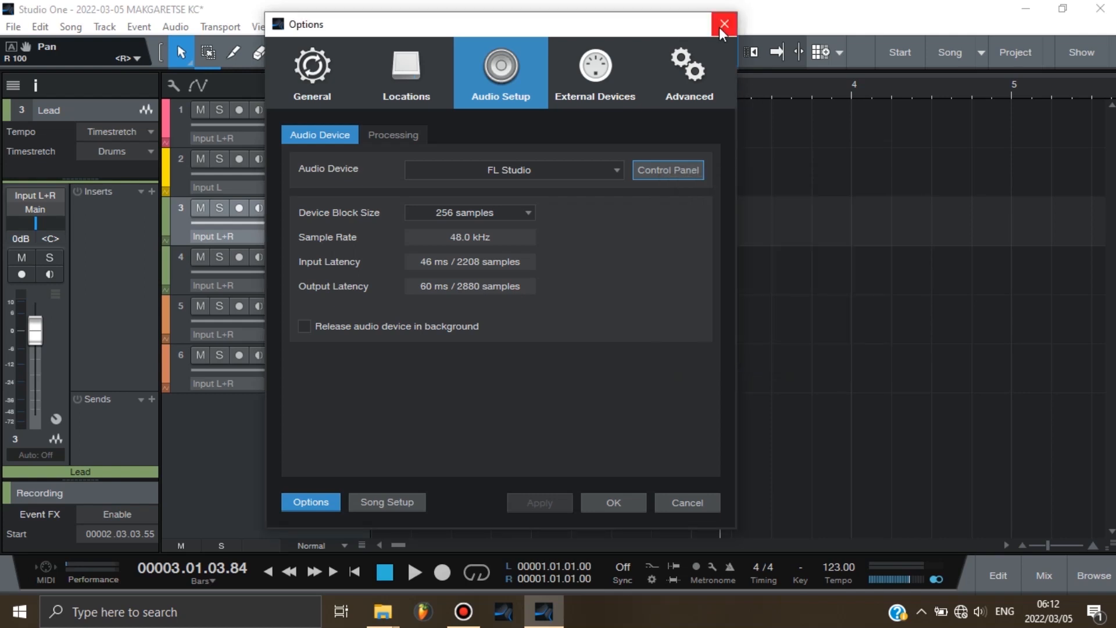
{"action": "left_click", "coordinate": [723, 24]}
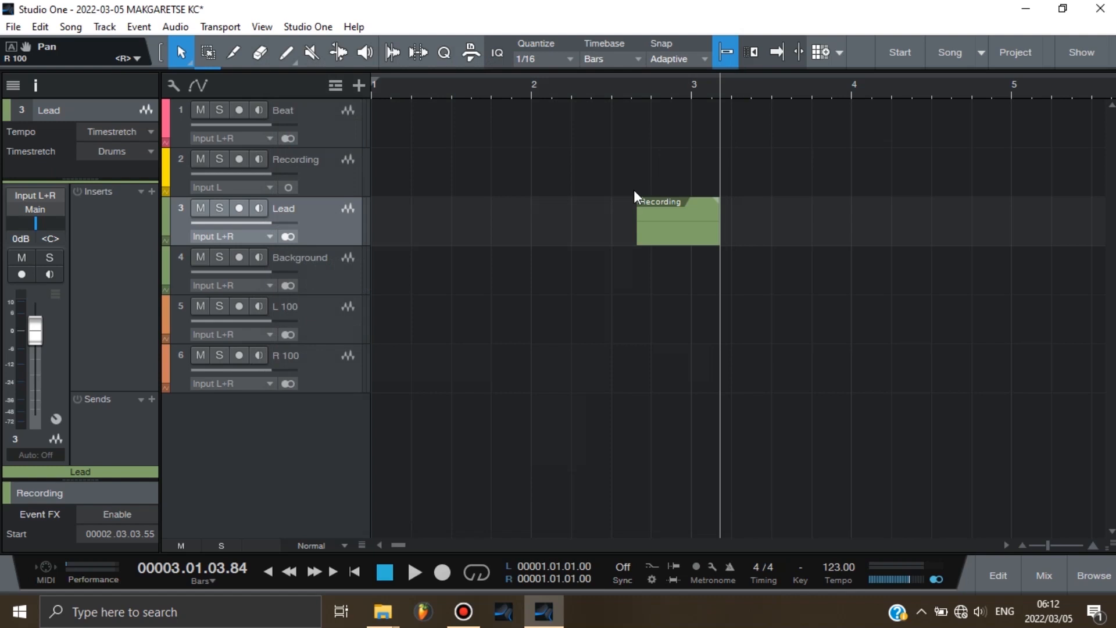